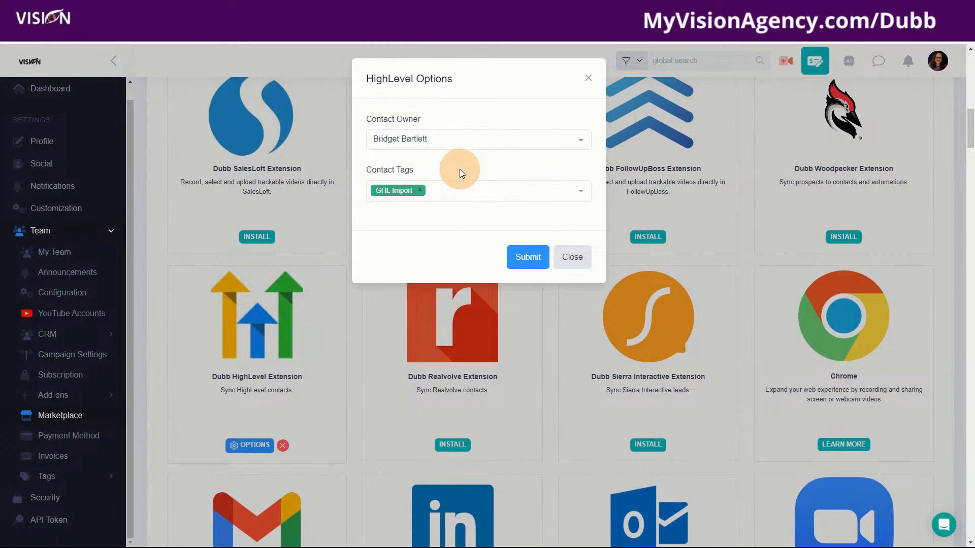
# - Close the HighLevel extension options, switch to the HighLevel contact list, and export all contacts
pyautogui.click(574, 264)
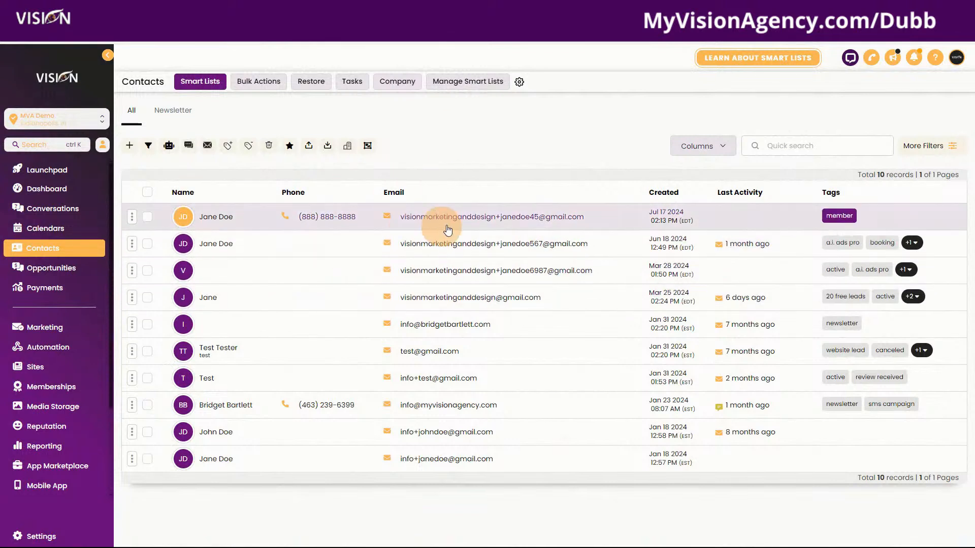
pyautogui.click(147, 192)
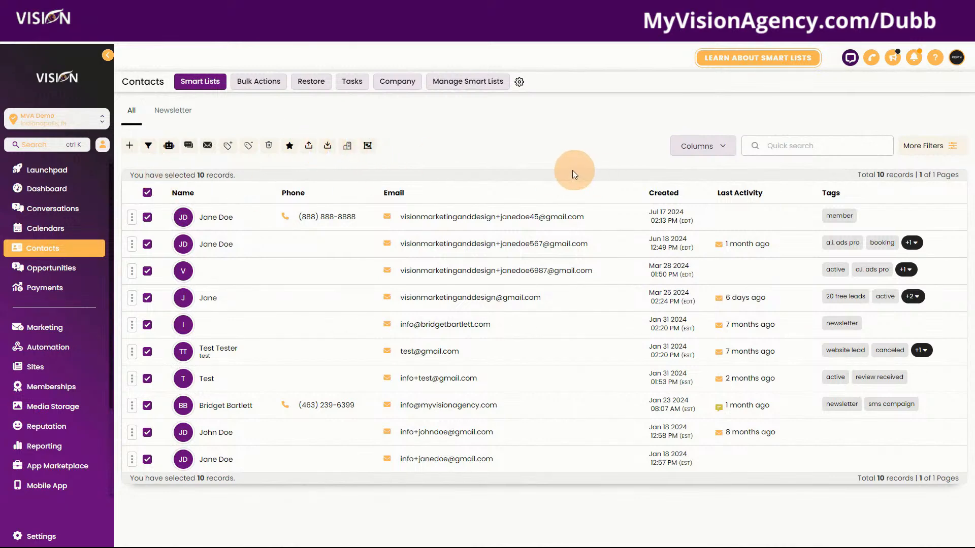
pyautogui.click(309, 147)
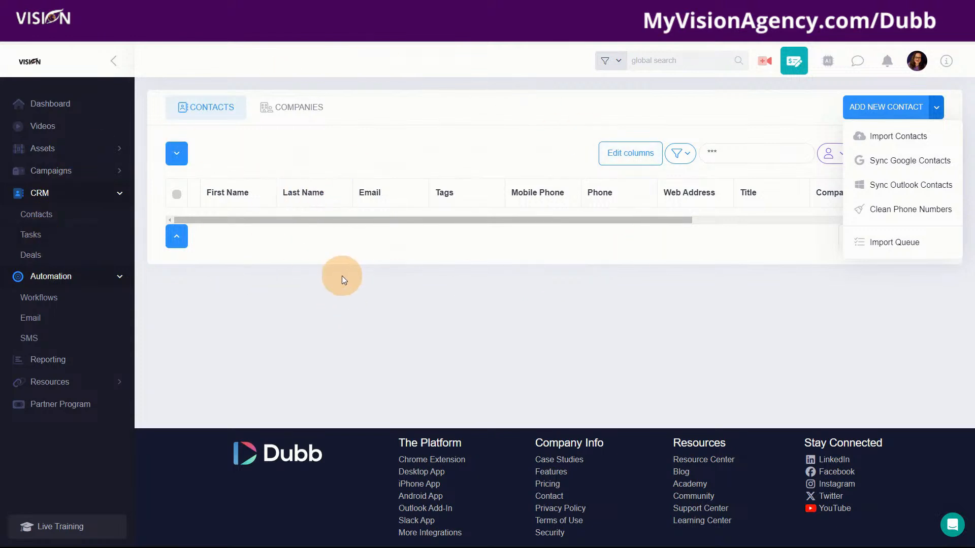
# - Copy the "Welcome to our Visionary Reseller Program" video for email in Dubb and paste it into the HighLevel contact's email message
pyautogui.click(46, 125)
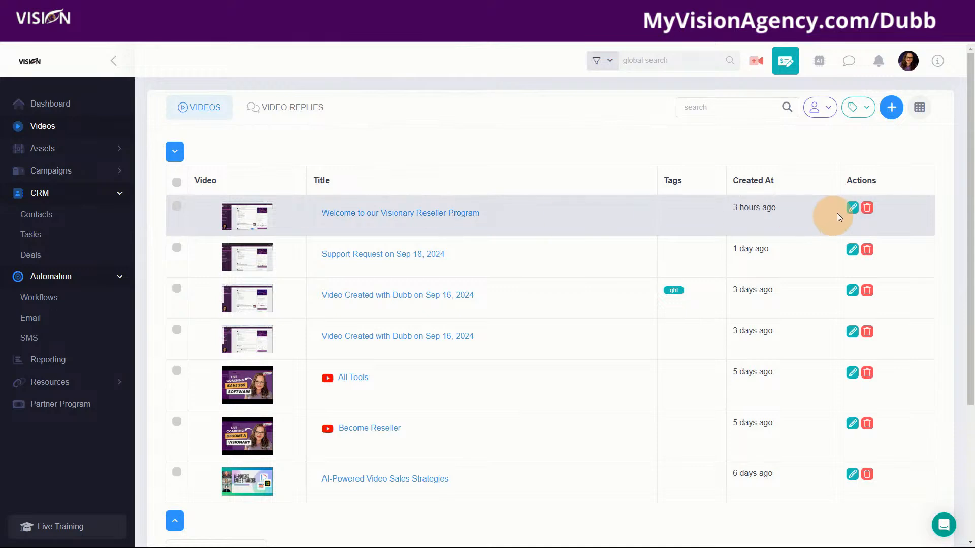
pyautogui.click(384, 212)
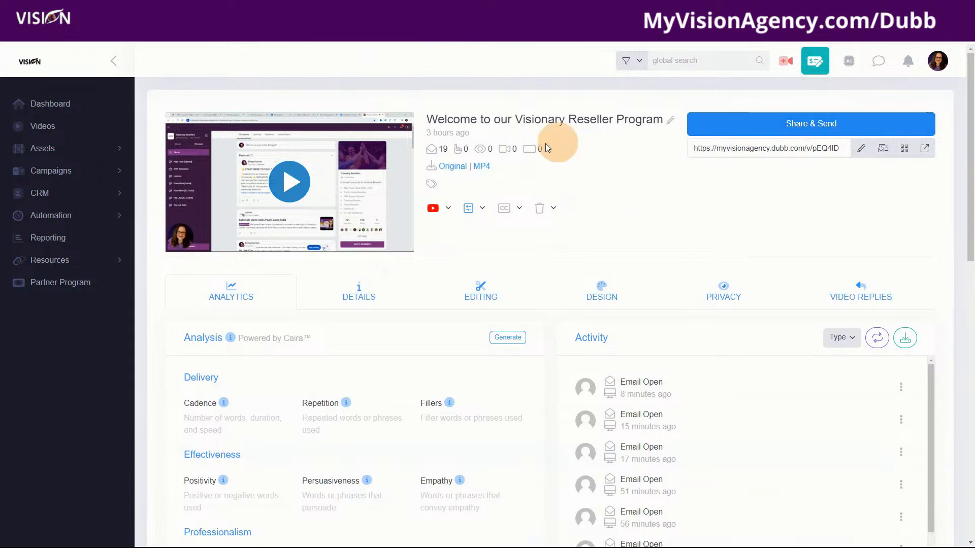
pyautogui.click(798, 127)
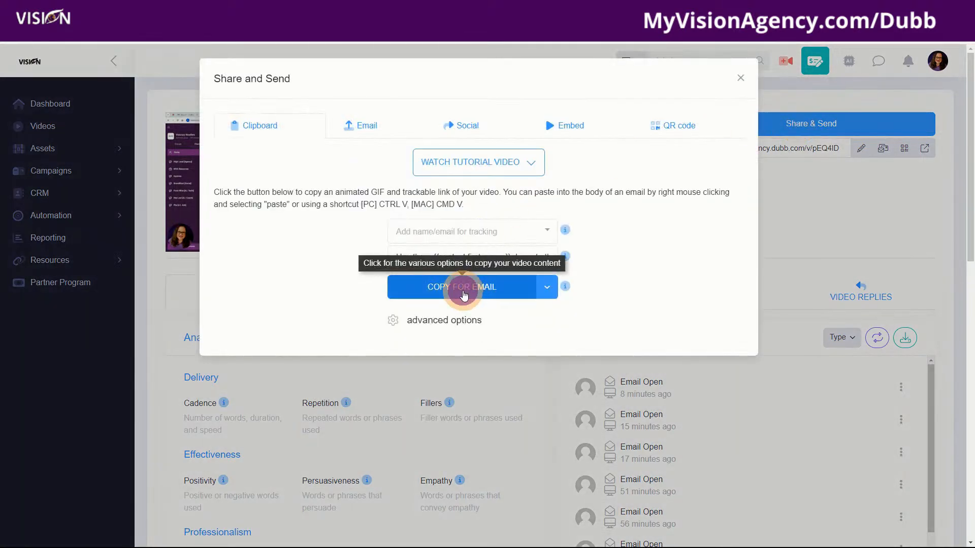
pyautogui.click(463, 295)
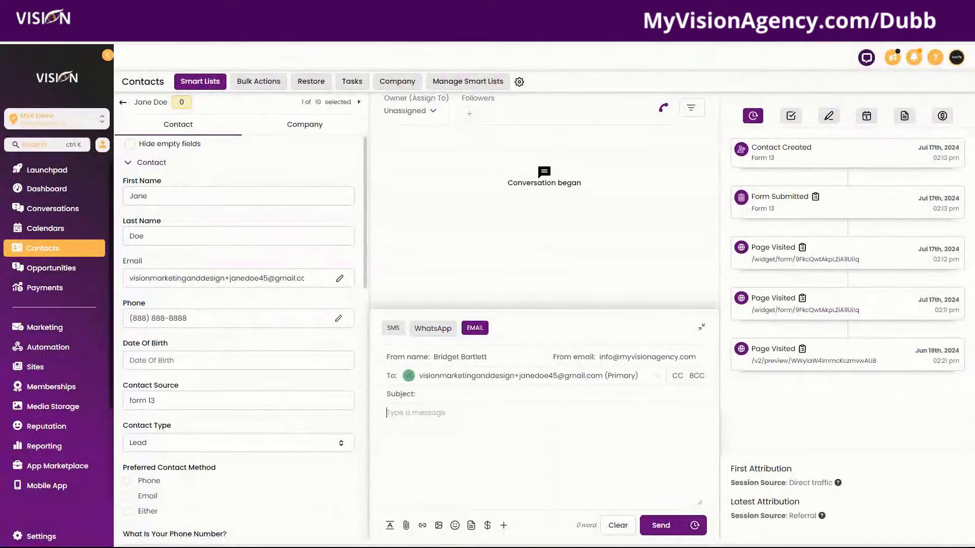
pyautogui.click(396, 413)
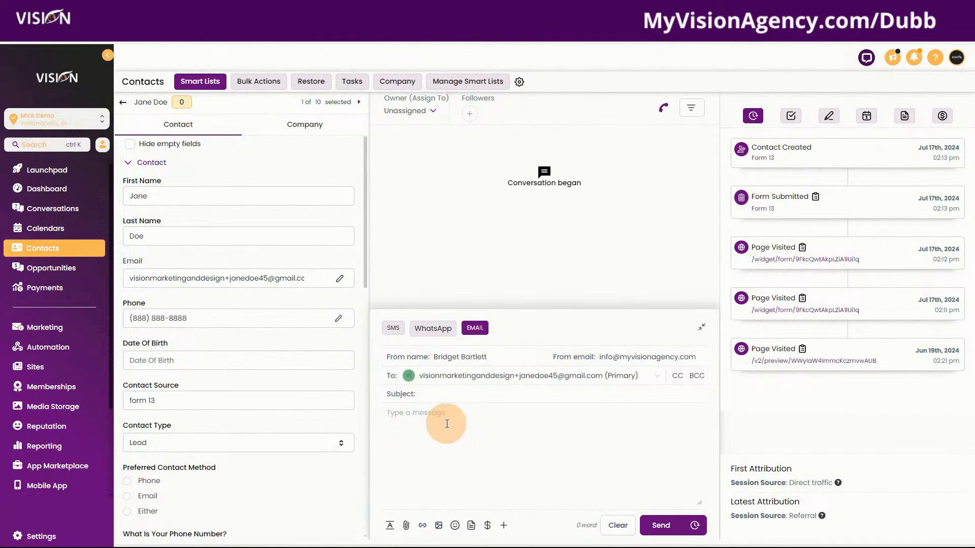
pyautogui.hotkey('ctrl', 'v')
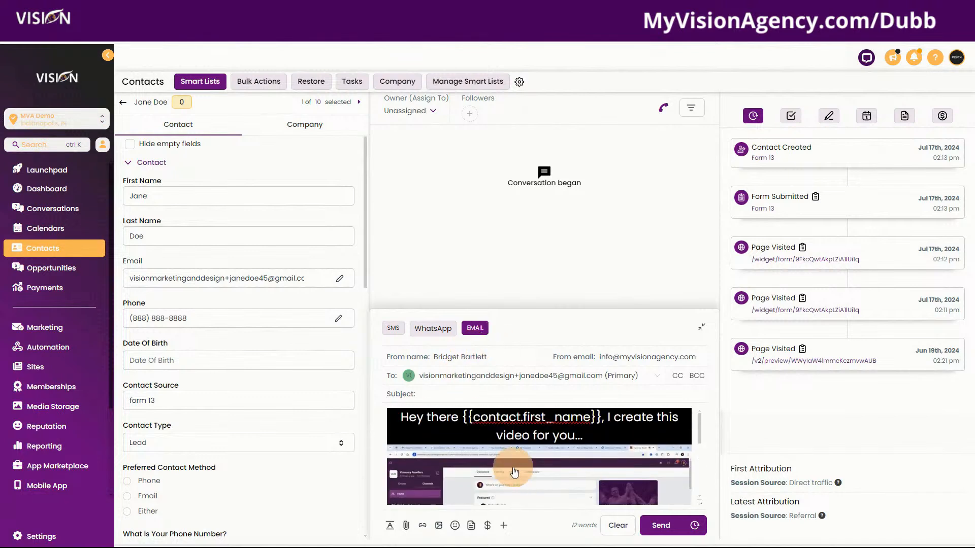
# - Open the Email action of the High Level Affiliate workflow in the High Level Affiliates Only folder
pyautogui.click(59, 349)
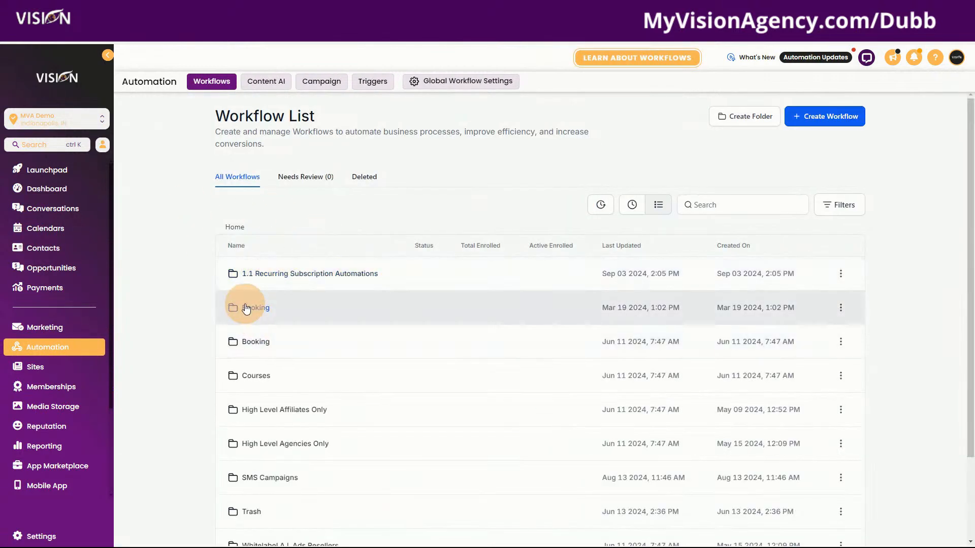
pyautogui.click(257, 409)
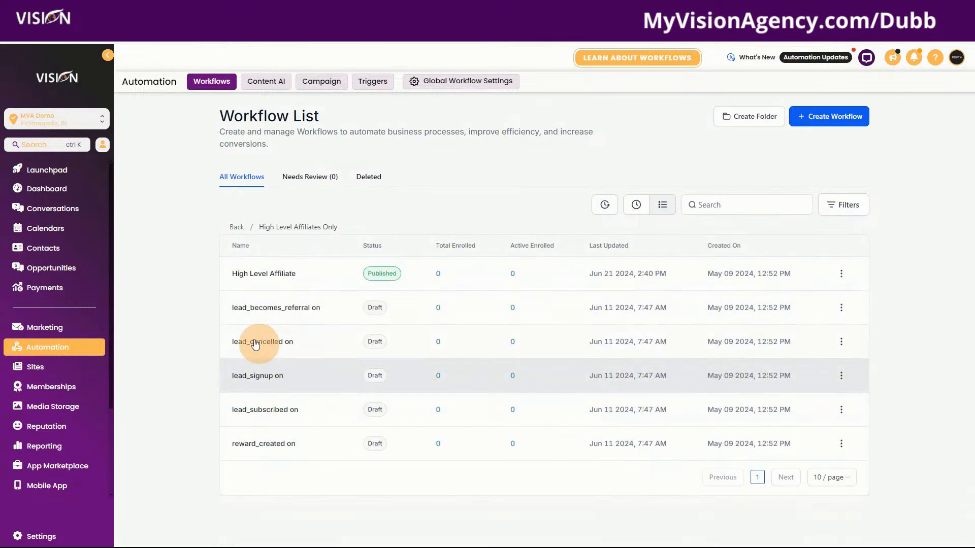
pyautogui.click(256, 280)
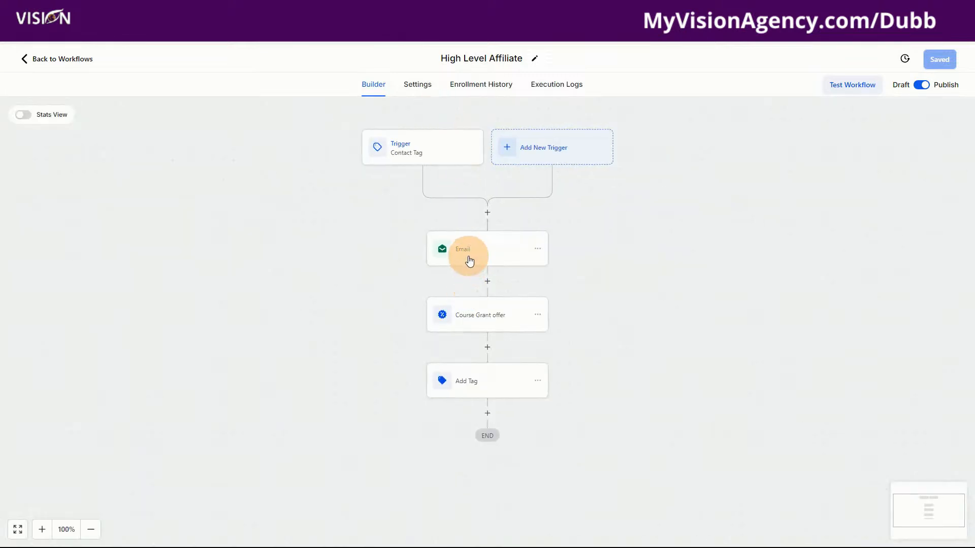
pyautogui.click(464, 249)
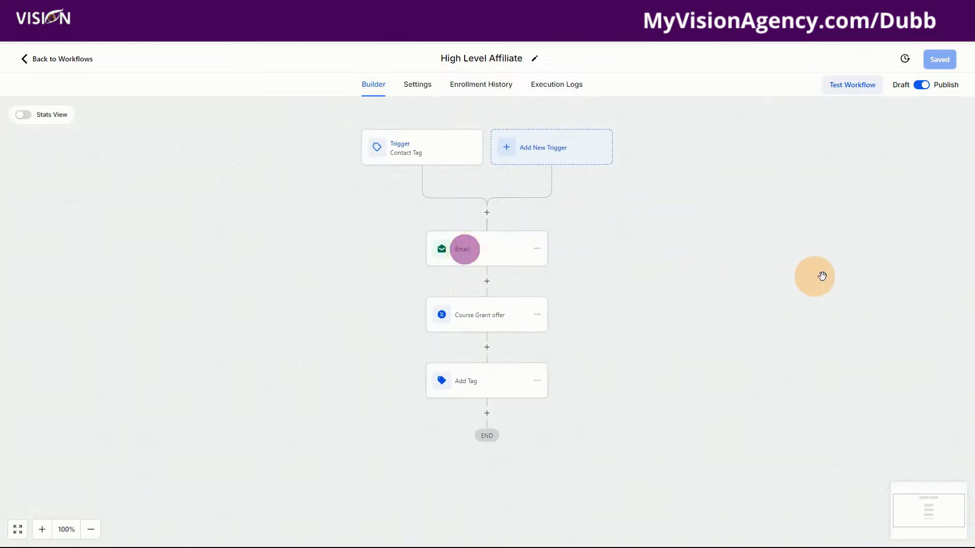
pyautogui.click(486, 248)
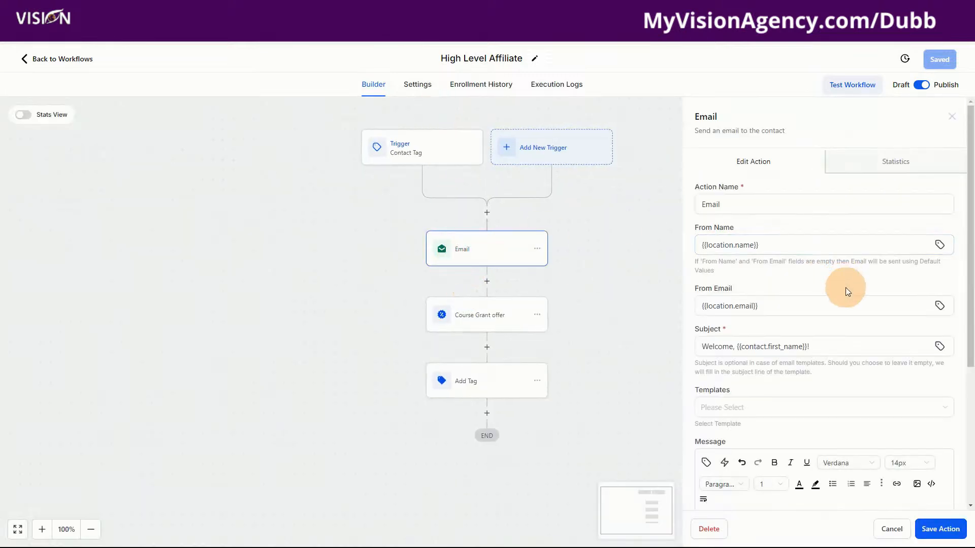
# - Insert the copied video two lines below the closing {{location.name}} in the Email action's message
pyautogui.scroll(-4, 845, 289)
pyautogui.scroll(-10, 833, 348)
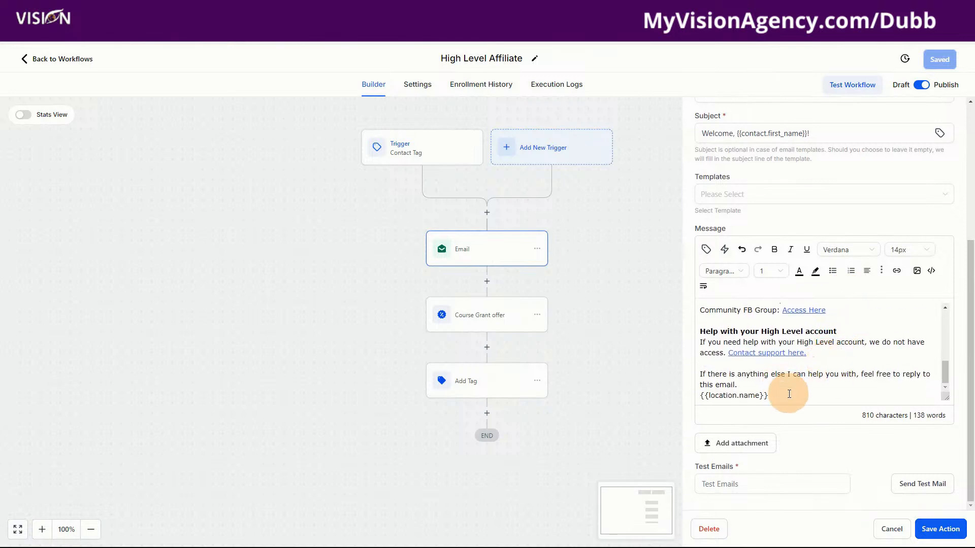
pyautogui.click(790, 396)
pyautogui.press('Return')
pyautogui.press('Return')
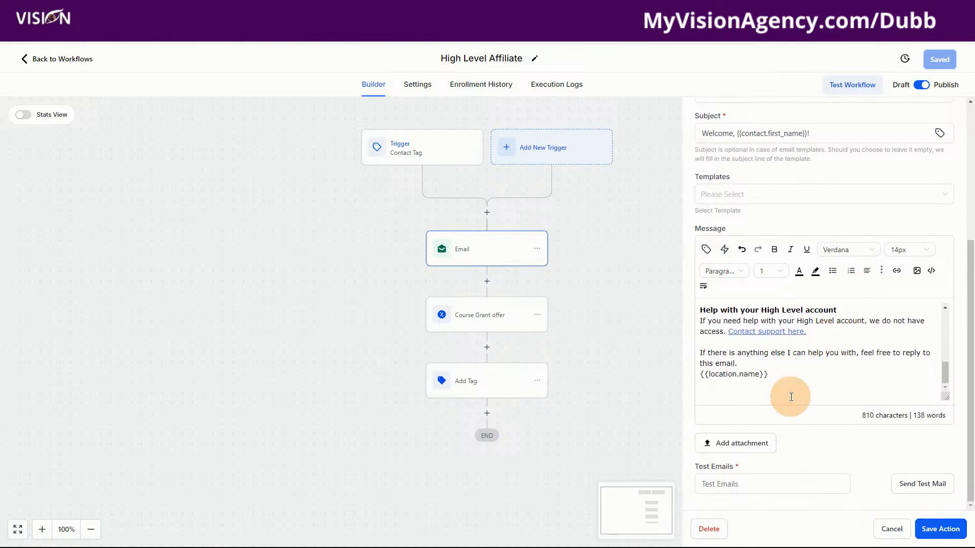
pyautogui.hotkey('ctrl', 'v')
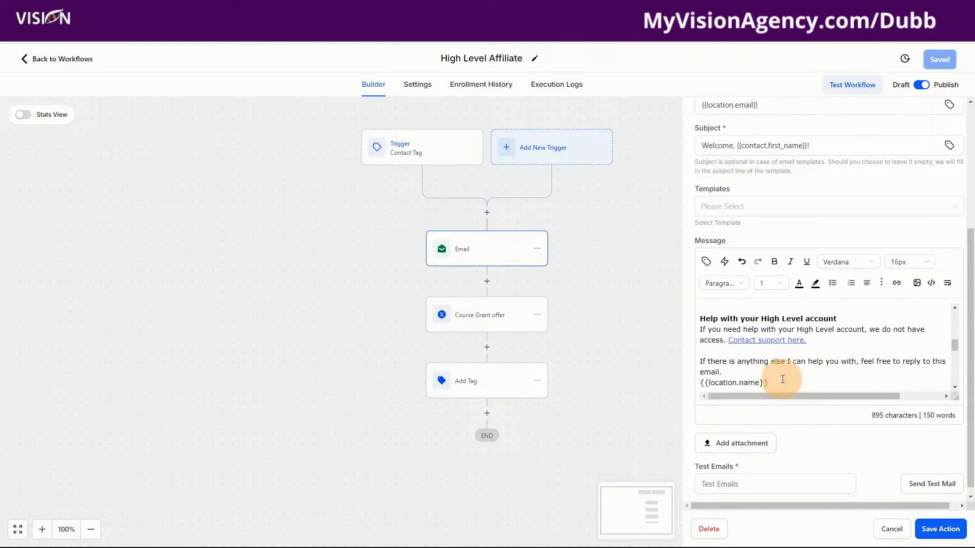
# - Look at the test email field and the list of templates available for the Email action
pyautogui.click(722, 482)
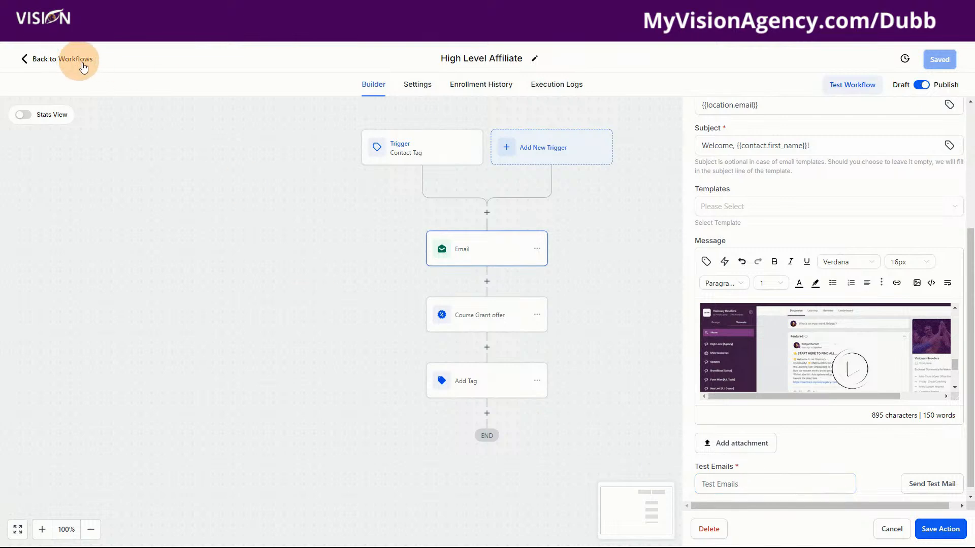
pyautogui.click(744, 209)
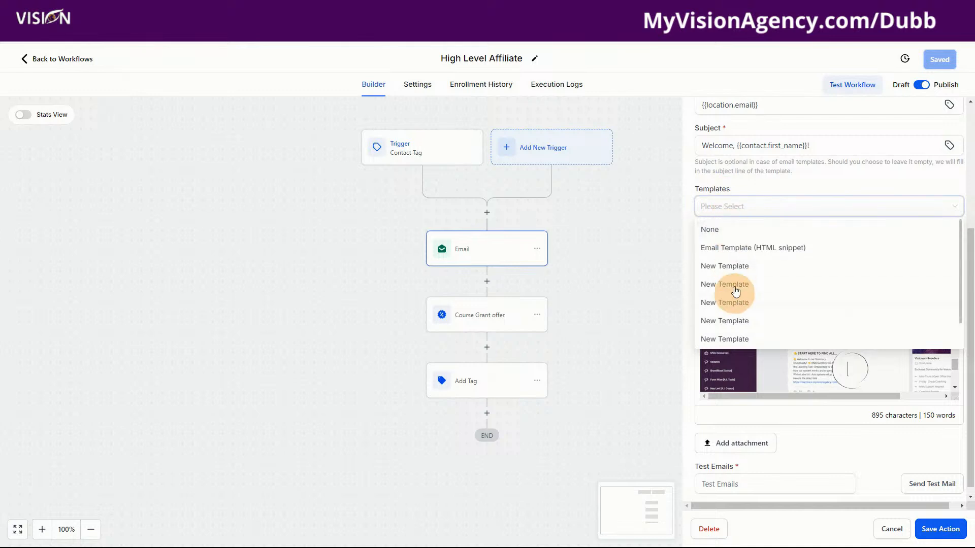
pyautogui.click(721, 181)
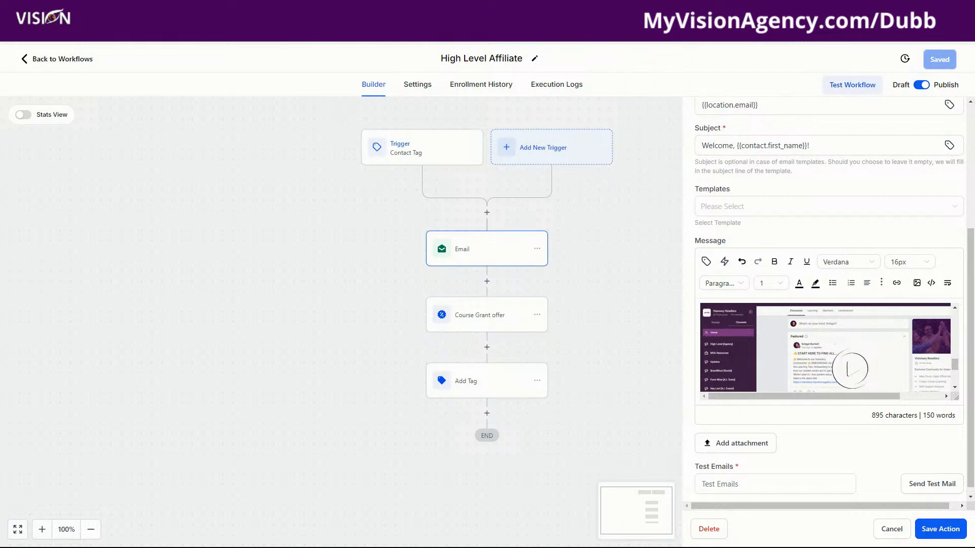
# - Close the video's Share and Send dialog in Dubb and switch to the draft Zap in Zapier
pyautogui.click(472, 9)
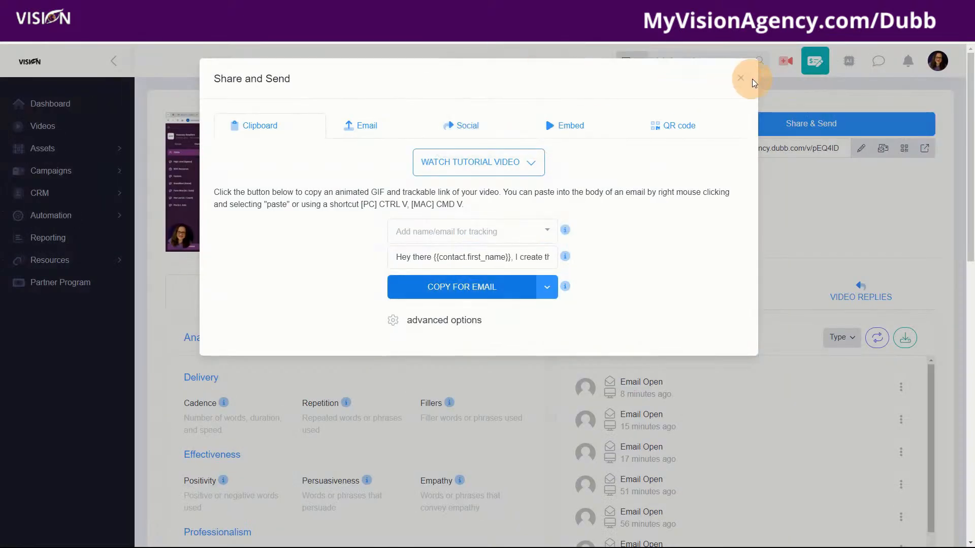
pyautogui.click(739, 76)
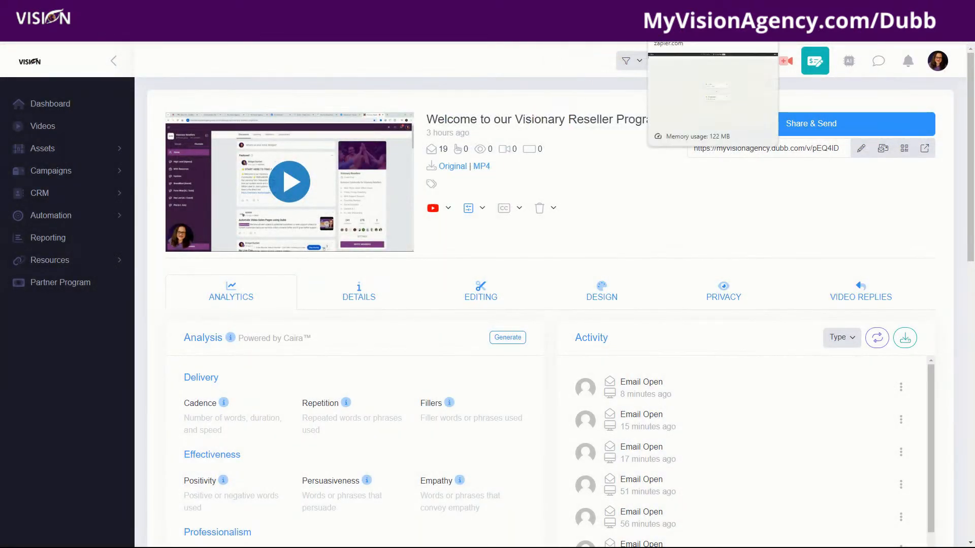
pyautogui.click(678, 9)
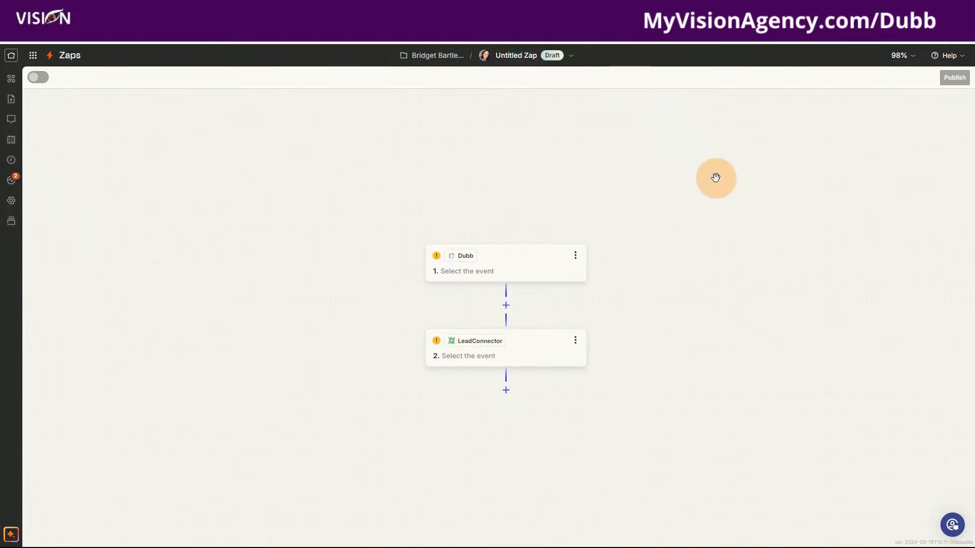
# - Review the trigger events offered by Dubb and the action events offered by LeadConnector
pyautogui.click(488, 265)
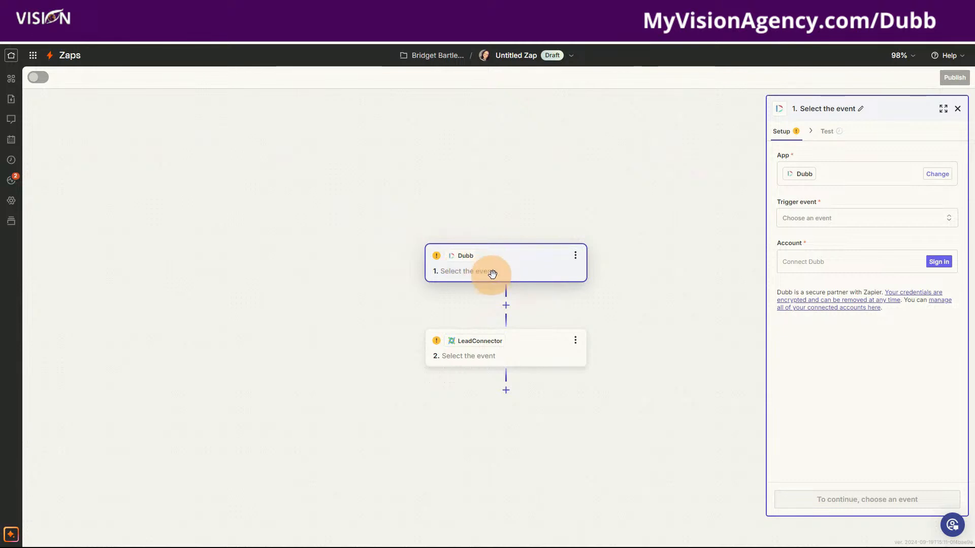
pyautogui.click(802, 218)
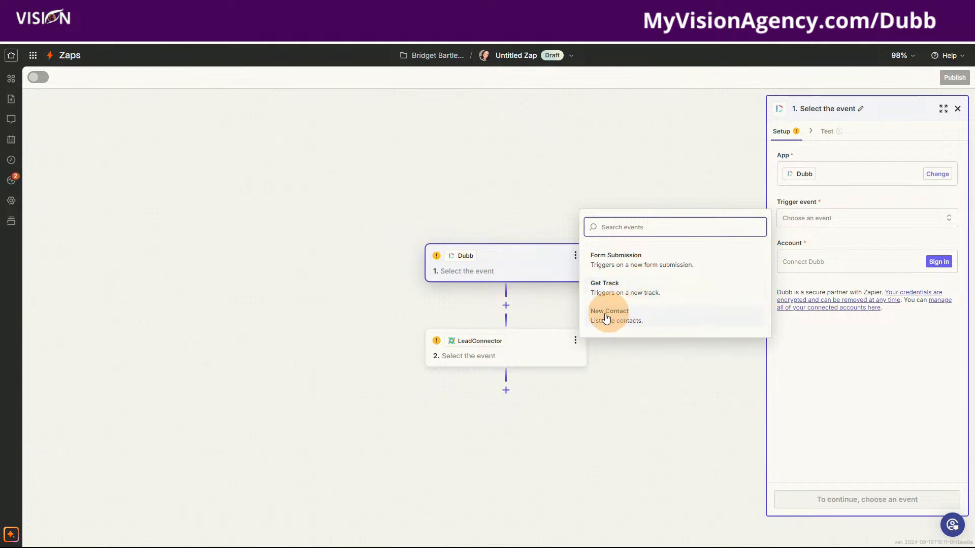
pyautogui.click(505, 344)
pyautogui.click(795, 223)
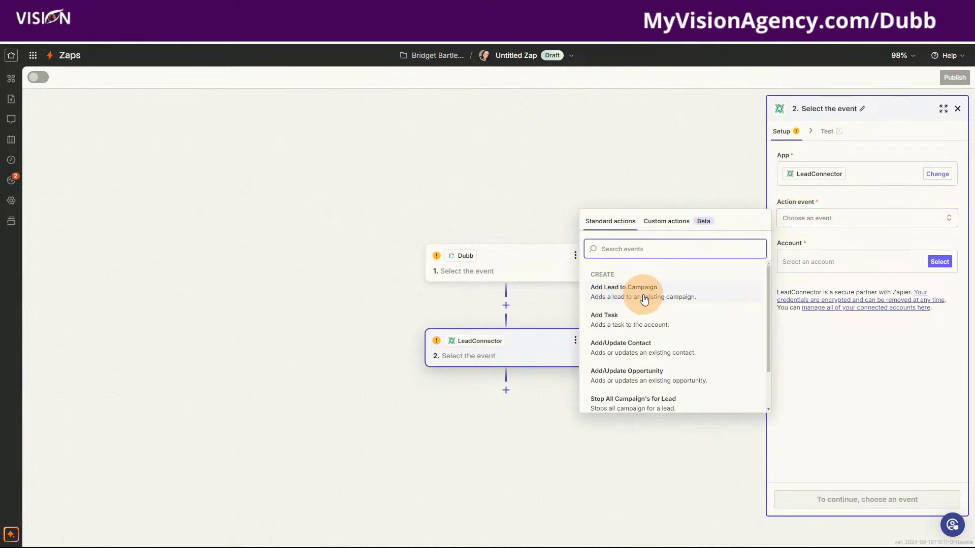
pyautogui.scroll(-2, 649, 311)
pyautogui.scroll(-1, 650, 311)
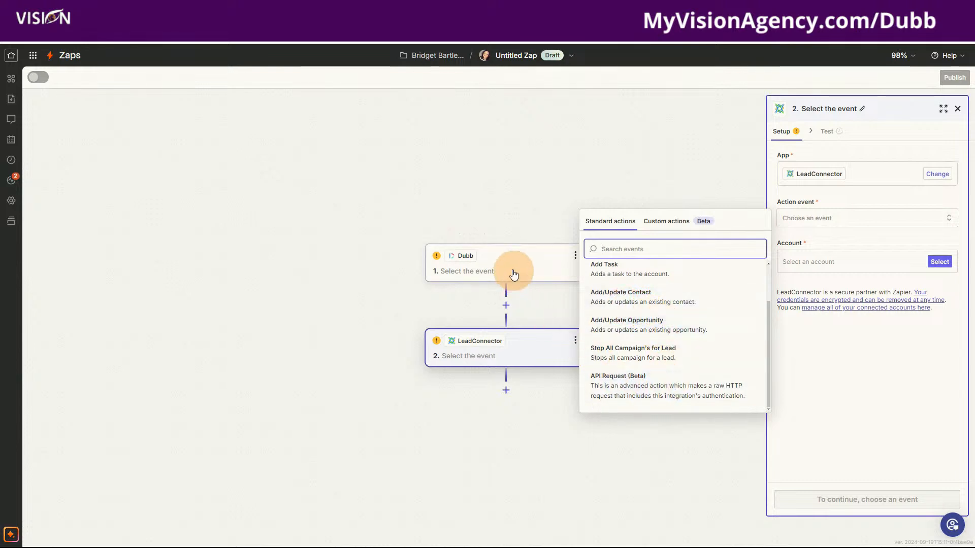
# - Change the Zap's trigger app to LeadConnector and list its available trigger events
pyautogui.click(514, 274)
pyautogui.click(930, 175)
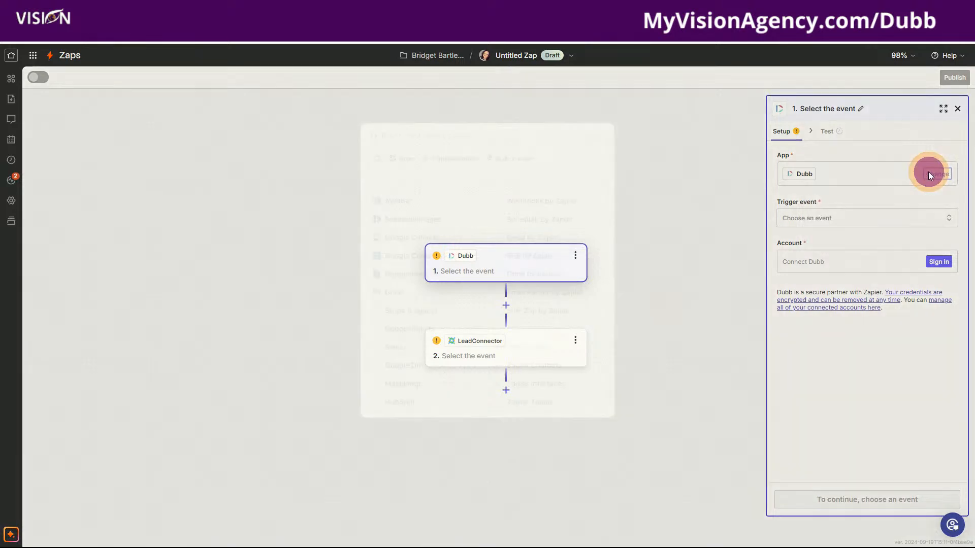
pyautogui.click(468, 136)
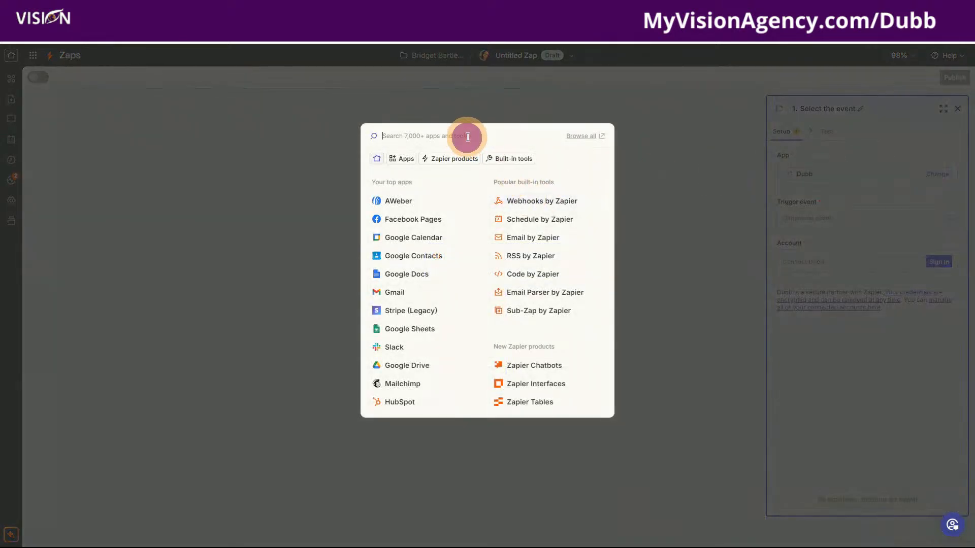
pyautogui.write('leadc')
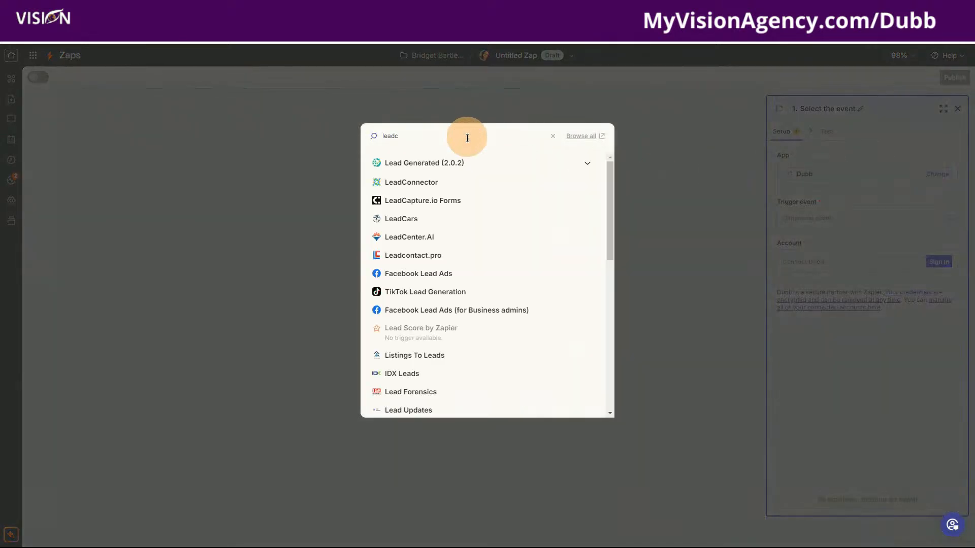
pyautogui.click(408, 184)
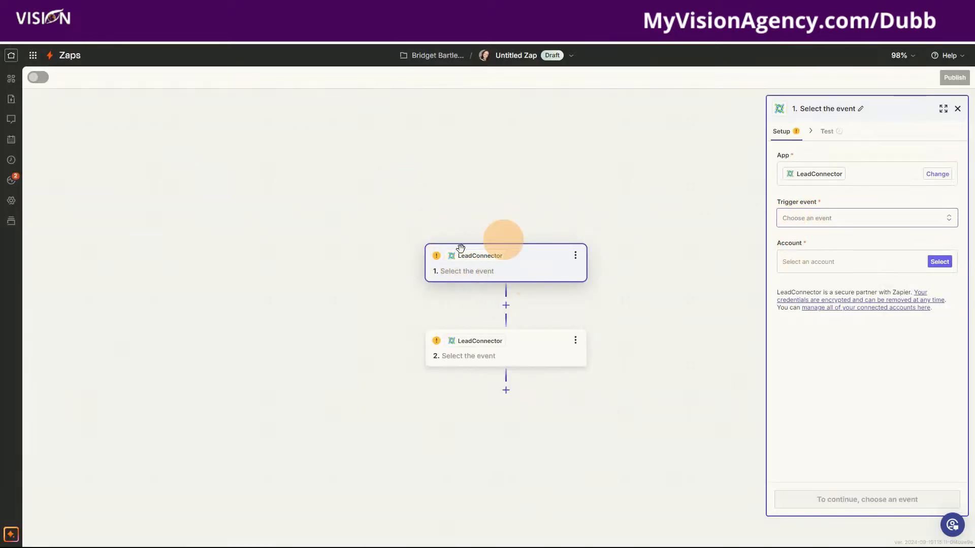
pyautogui.click(834, 219)
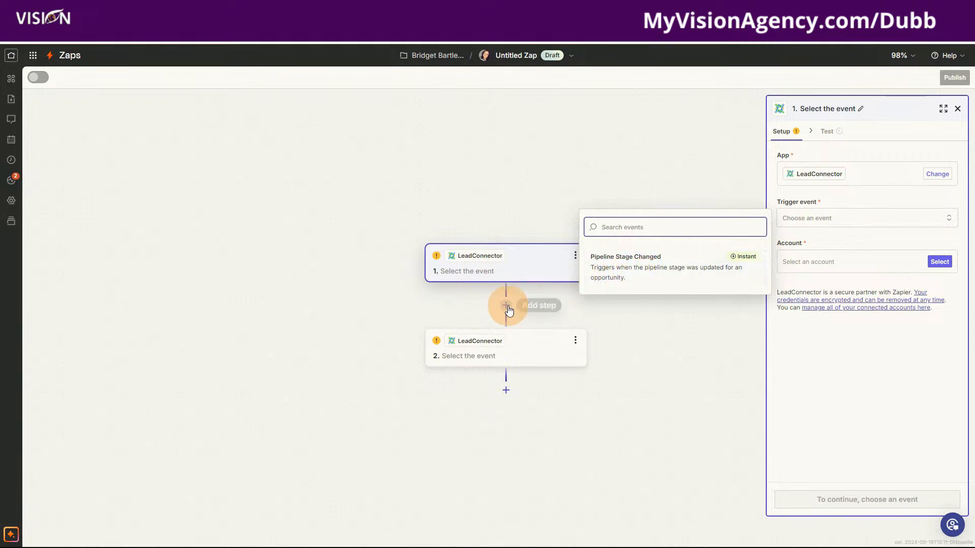
# - Change the Zap's second step from LeadConnector to the Dubb app and list its available action events
pyautogui.click(505, 348)
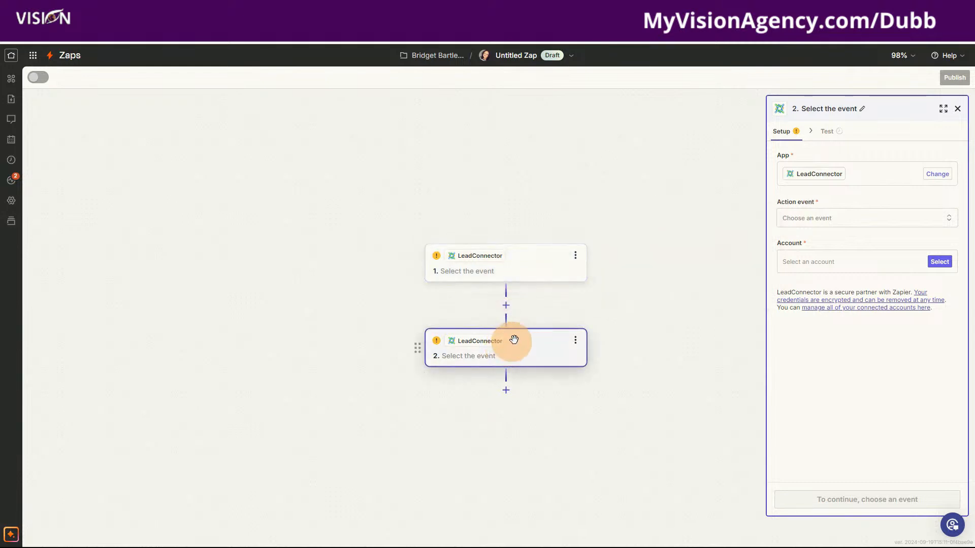
pyautogui.click(935, 178)
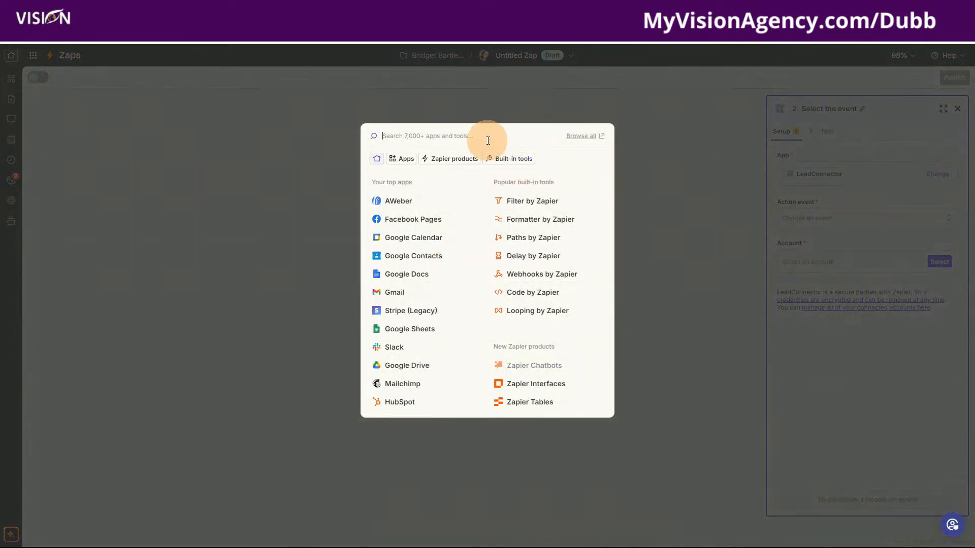
pyautogui.write('dubb')
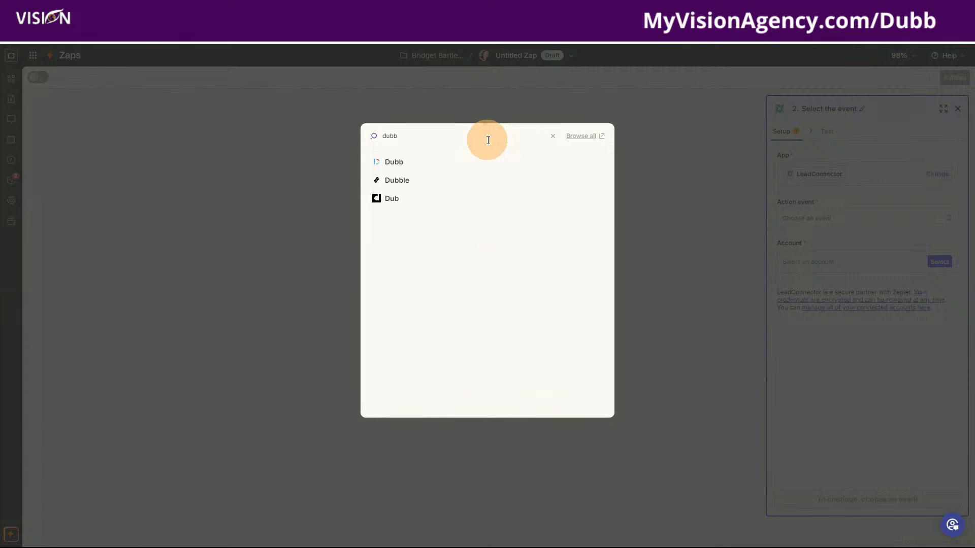
pyautogui.click(393, 161)
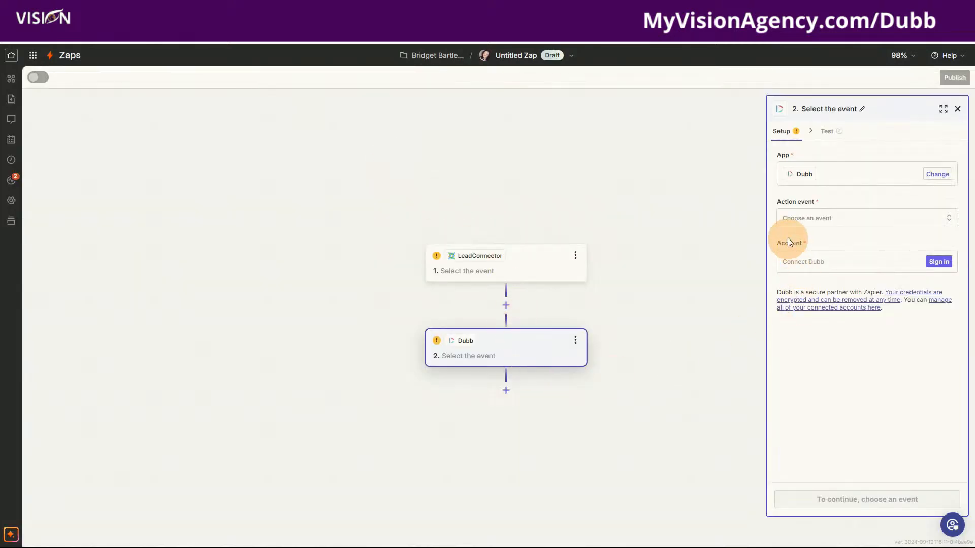
pyautogui.click(802, 217)
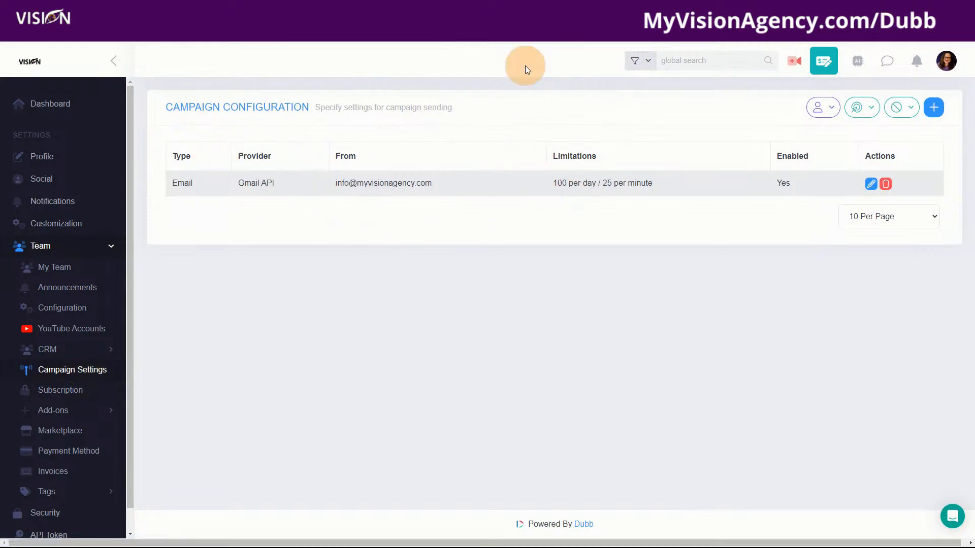
# - In Dubb's campaign settings, review the providers offered for a new Email configuration and close it without saving
pyautogui.click(935, 106)
pyautogui.click(423, 121)
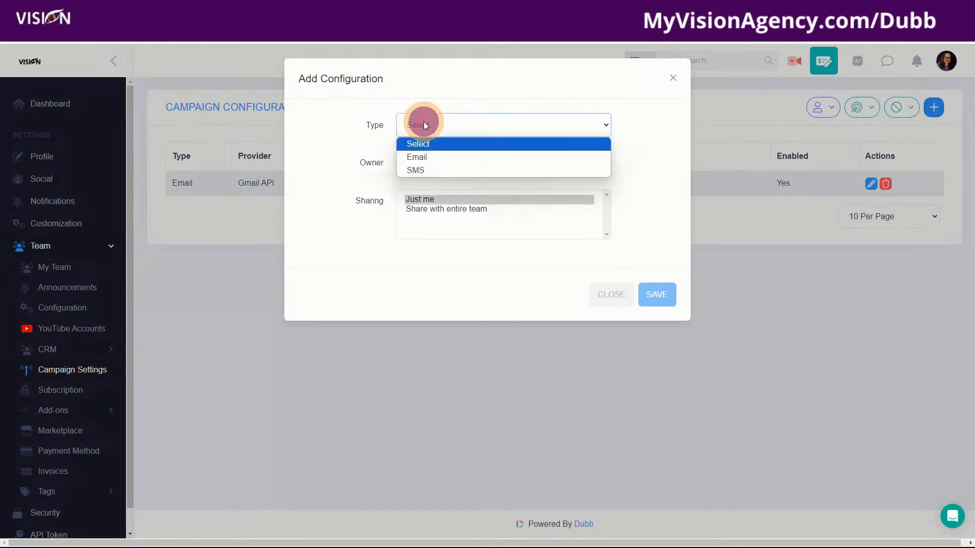
pyautogui.click(423, 157)
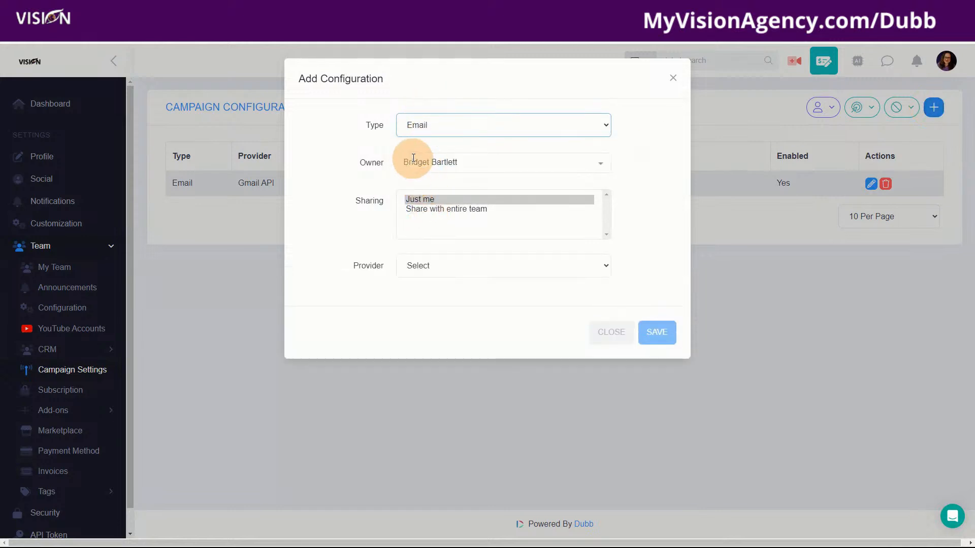
pyautogui.click(423, 262)
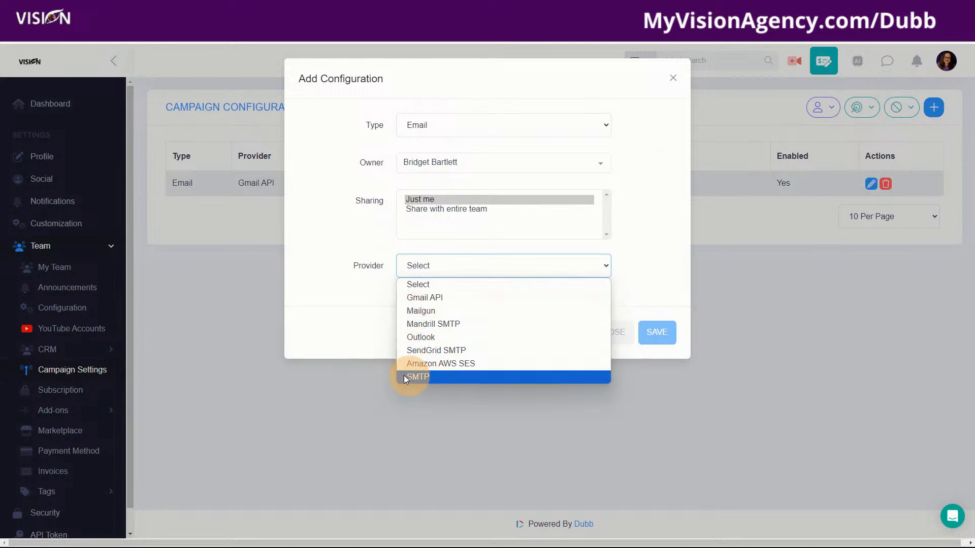
pyautogui.click(361, 299)
pyautogui.click(673, 77)
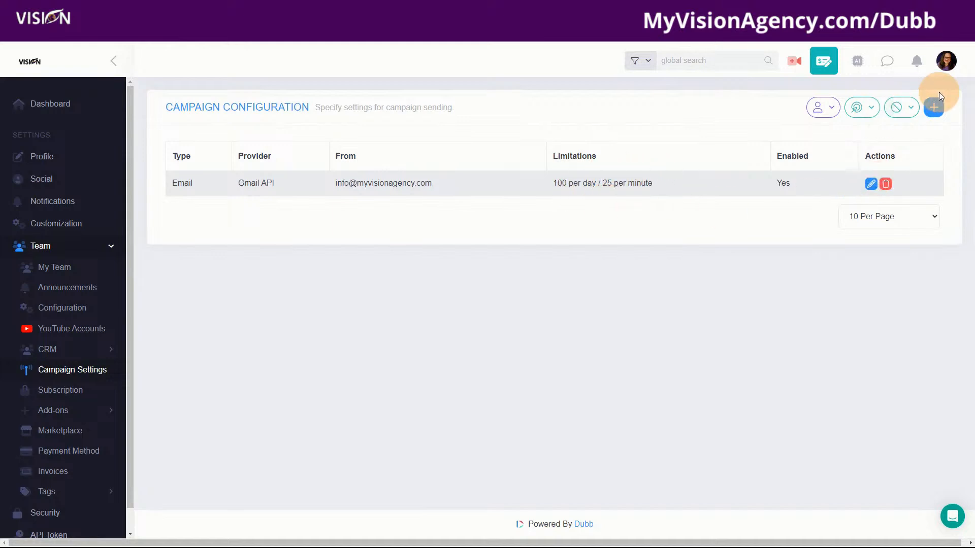
# - Review the providers offered for a new SMS campaign configuration and close it without saving
pyautogui.click(933, 107)
pyautogui.click(432, 126)
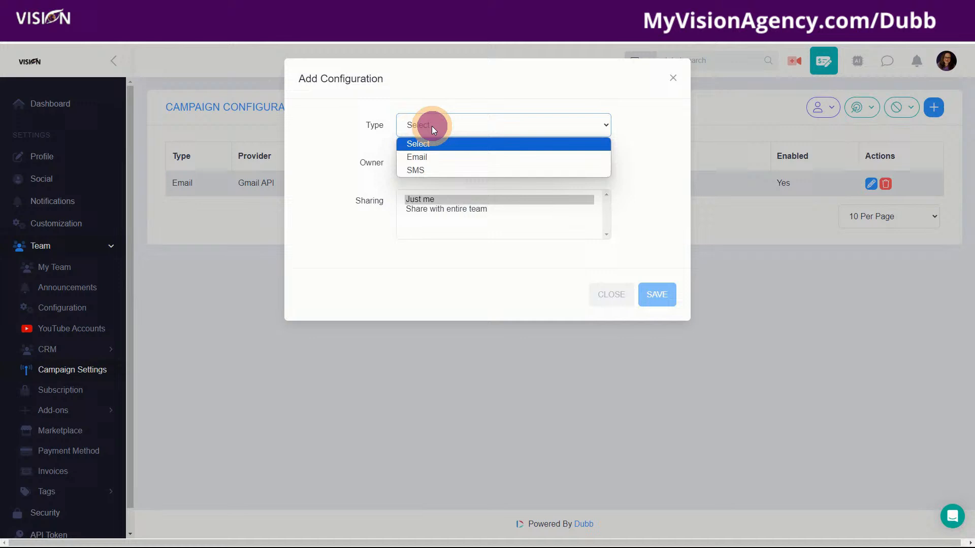
pyautogui.click(431, 170)
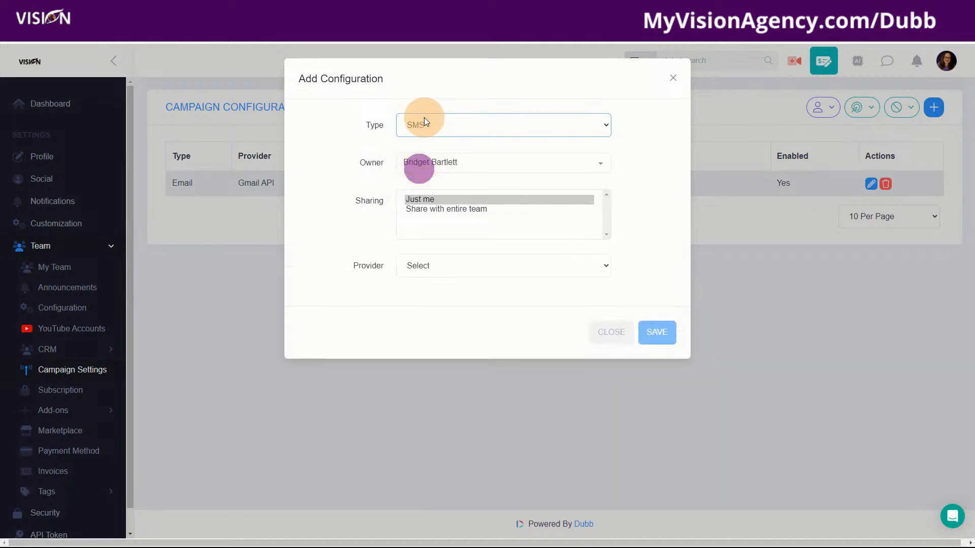
pyautogui.click(431, 270)
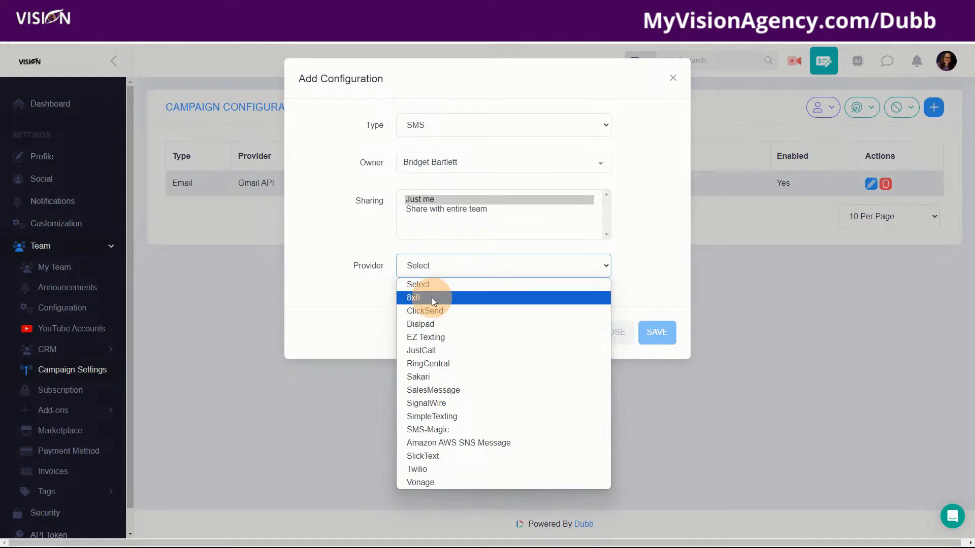
pyautogui.click(671, 74)
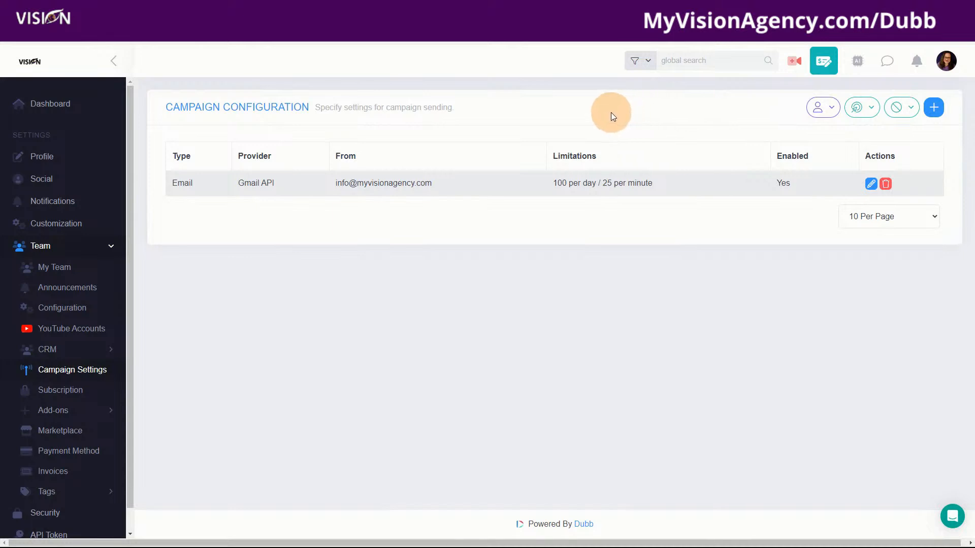
# - Look at the type choices for a new campaign configuration and close the form without choosing one
pyautogui.click(933, 108)
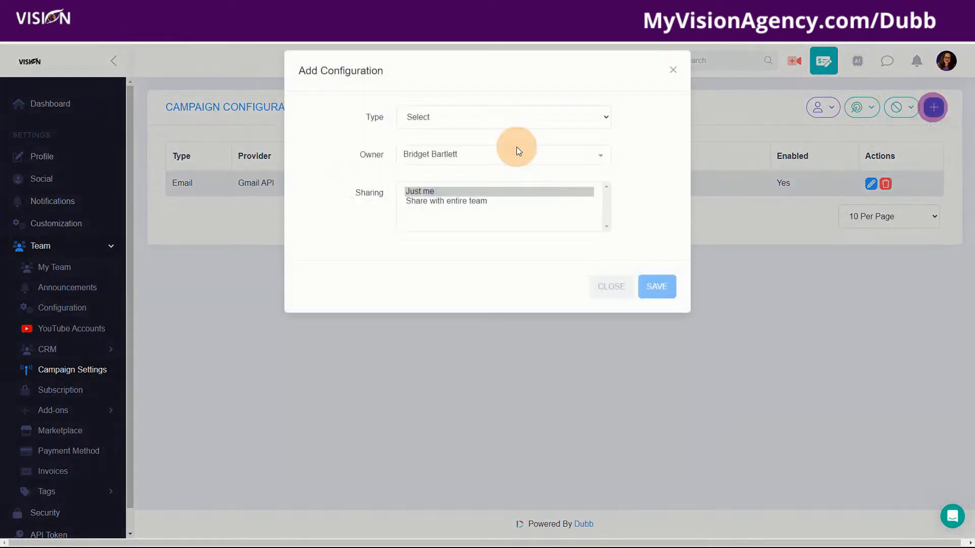
pyautogui.click(401, 126)
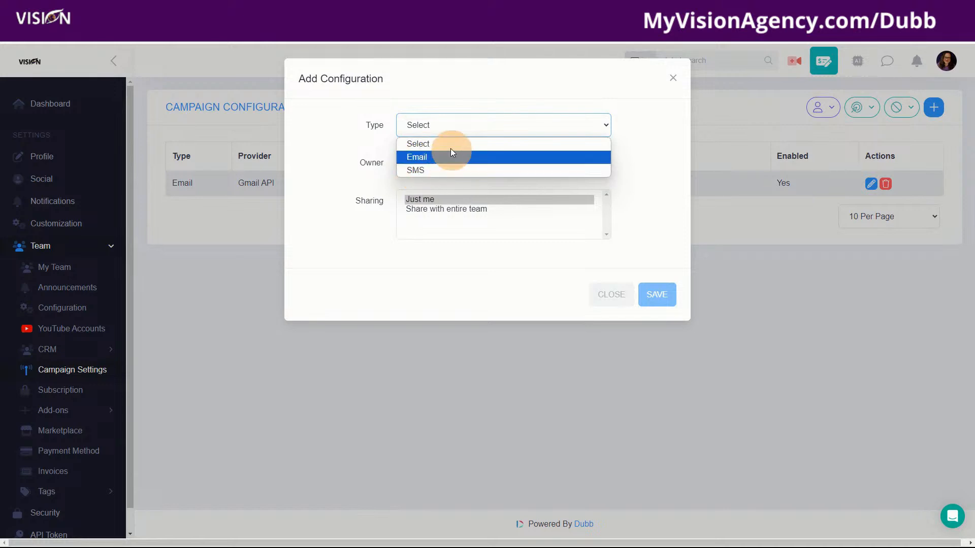
pyautogui.click(672, 78)
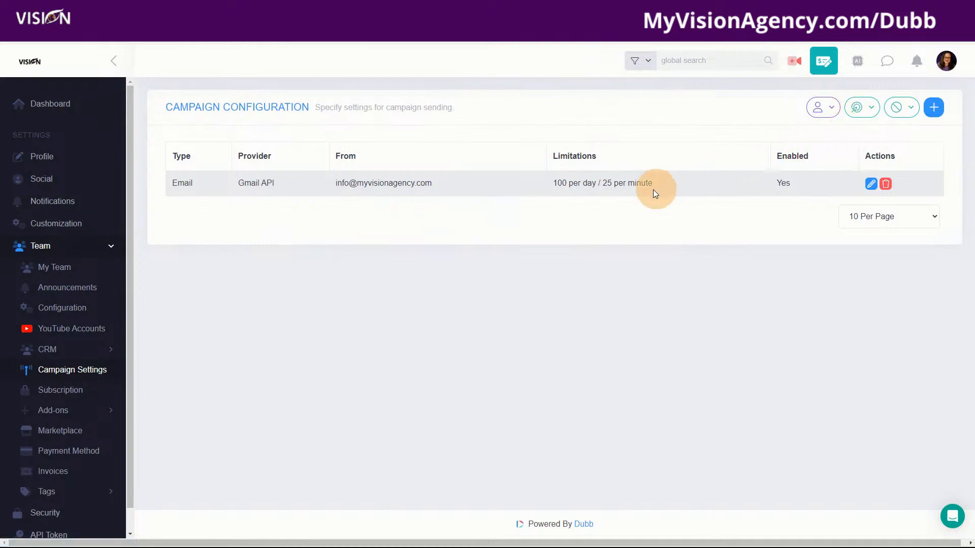
# - Go from the Dubb dashboard to the automated emails and start a new one
pyautogui.click(40, 104)
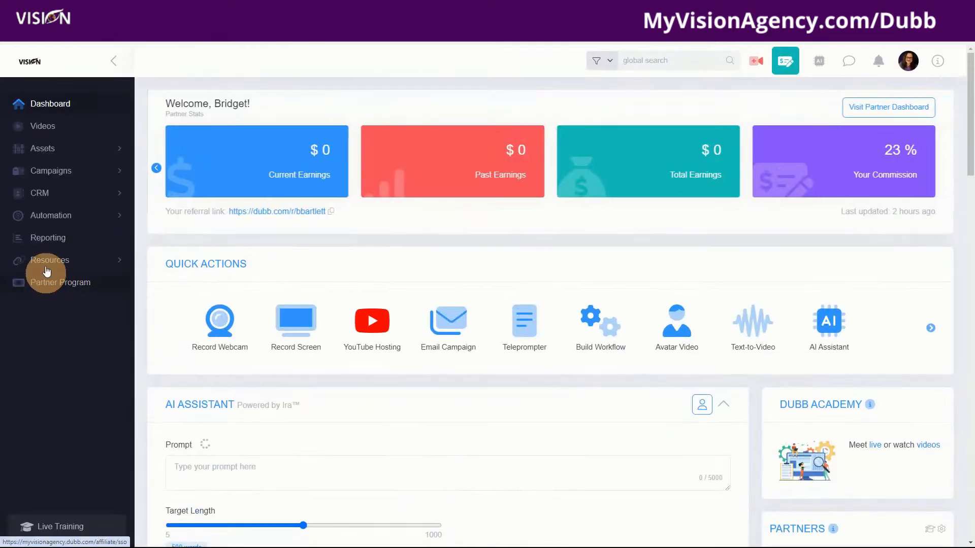
pyautogui.click(44, 214)
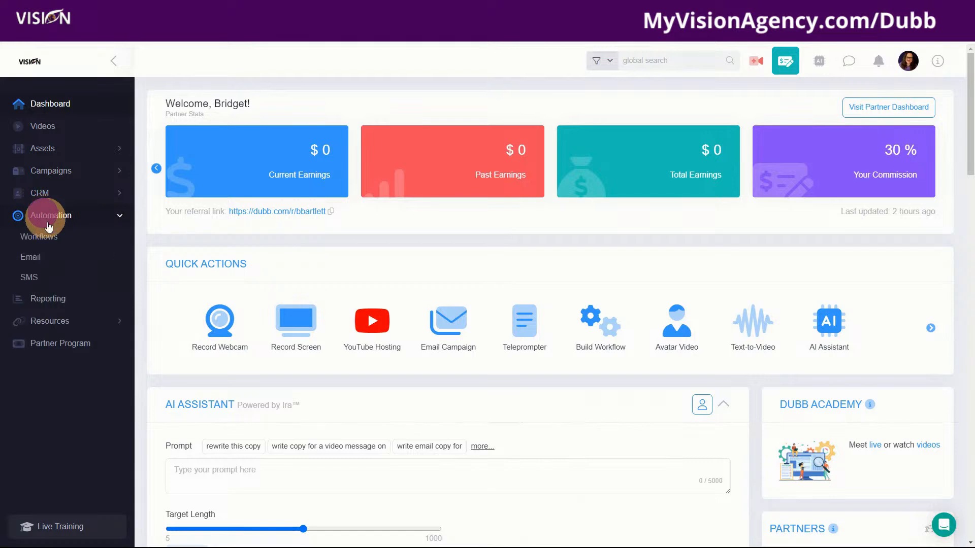
pyautogui.click(34, 262)
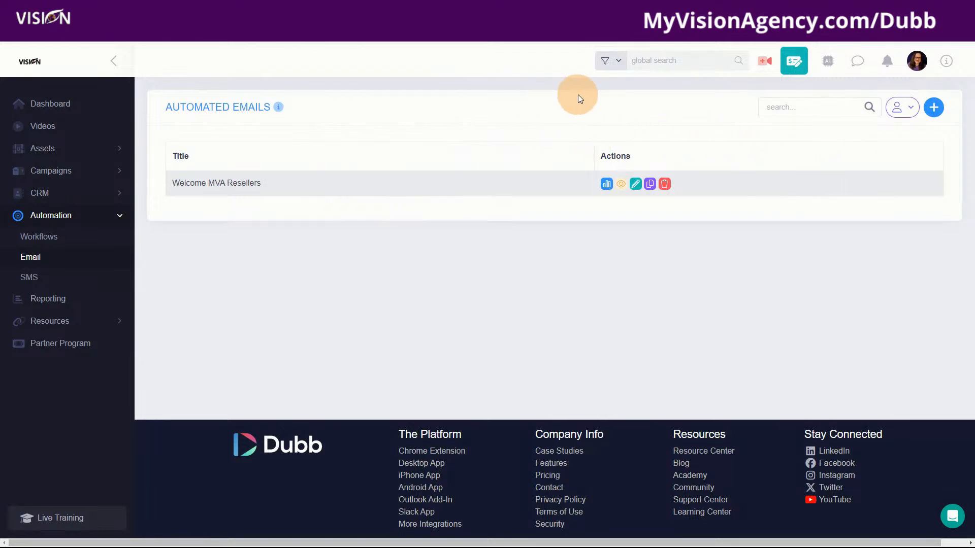
pyautogui.click(934, 107)
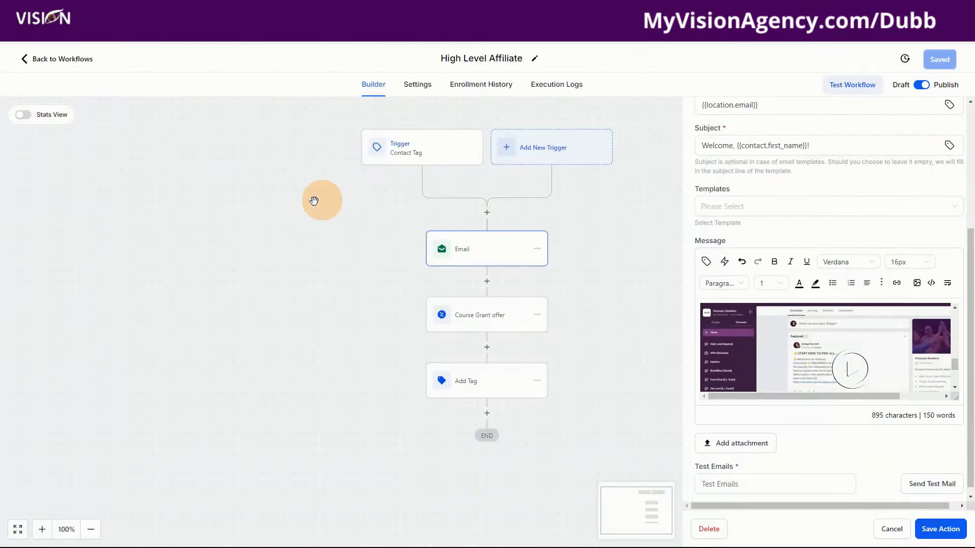
# - Switch to HighLevel, leave the High Level Affiliate workflow and view the email templates in the Marketing area
pyautogui.click(65, 58)
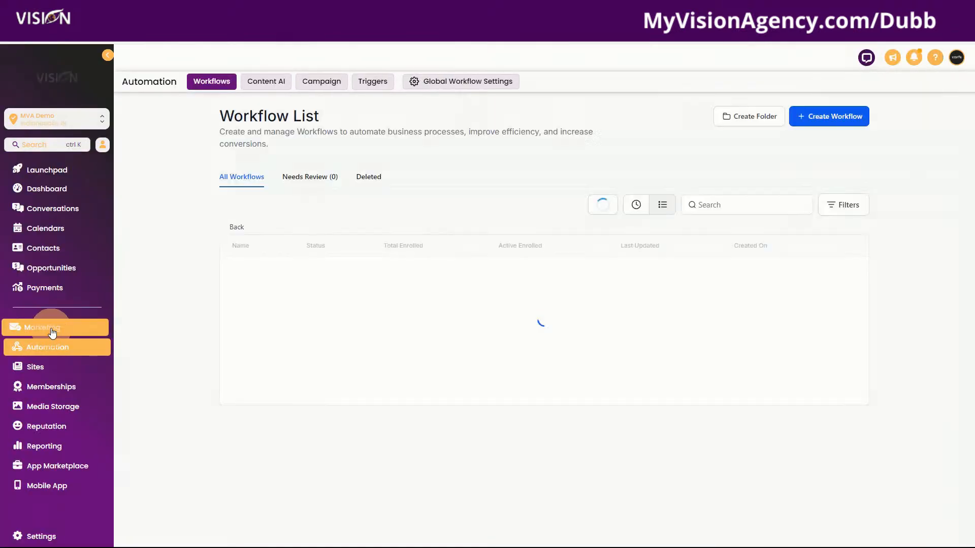
pyautogui.click(50, 328)
pyautogui.click(65, 328)
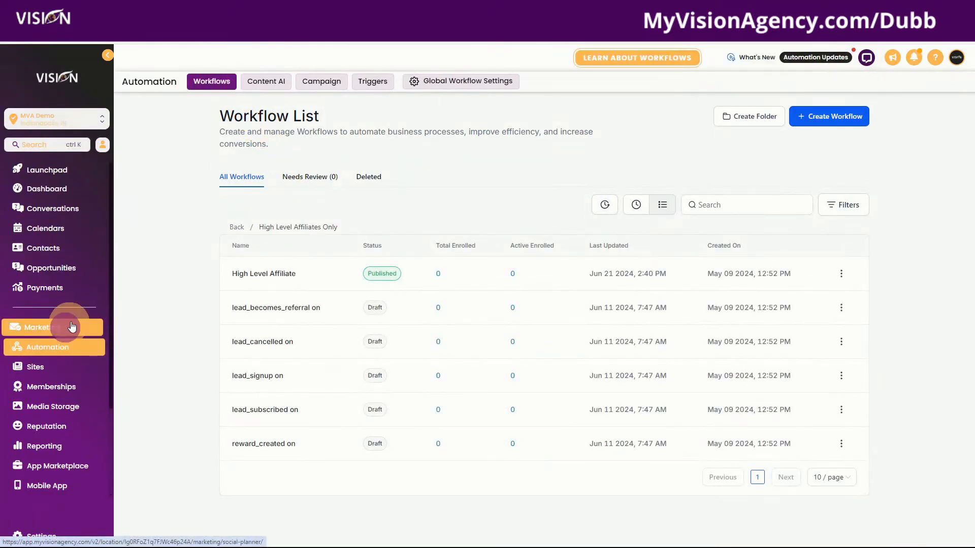
pyautogui.click(51, 328)
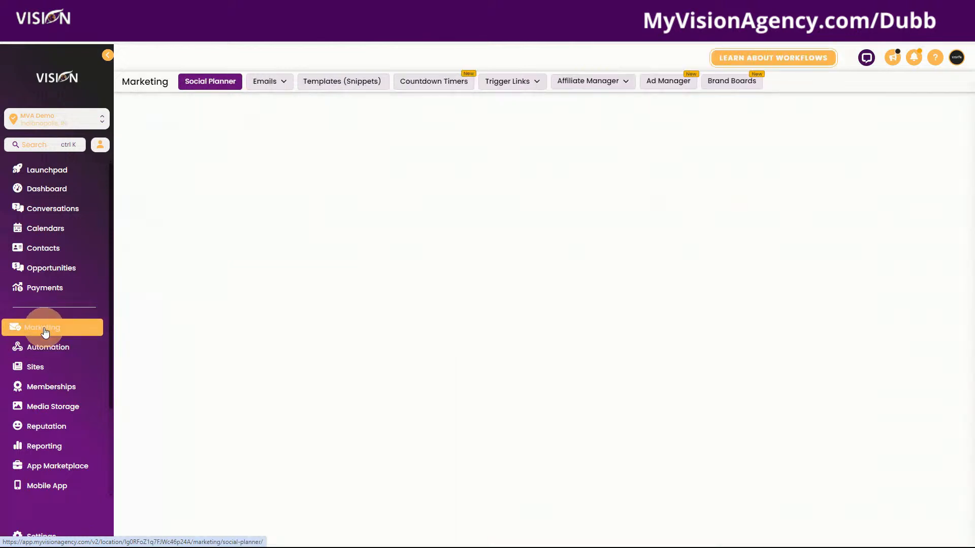
pyautogui.click(269, 81)
pyautogui.click(257, 123)
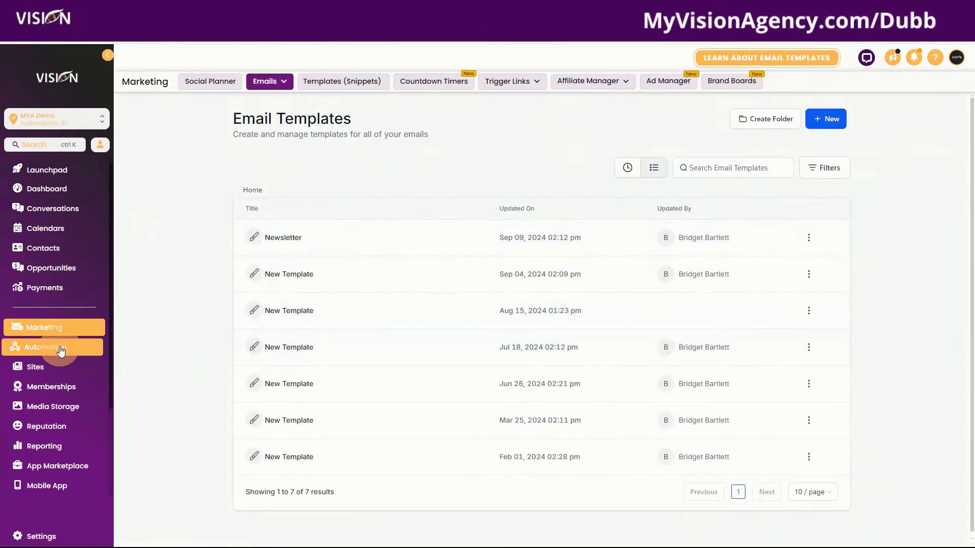
# - Open the Customer Email action in the A.I. Ads Order Submitted workflow and look at its template choices
pyautogui.click(60, 349)
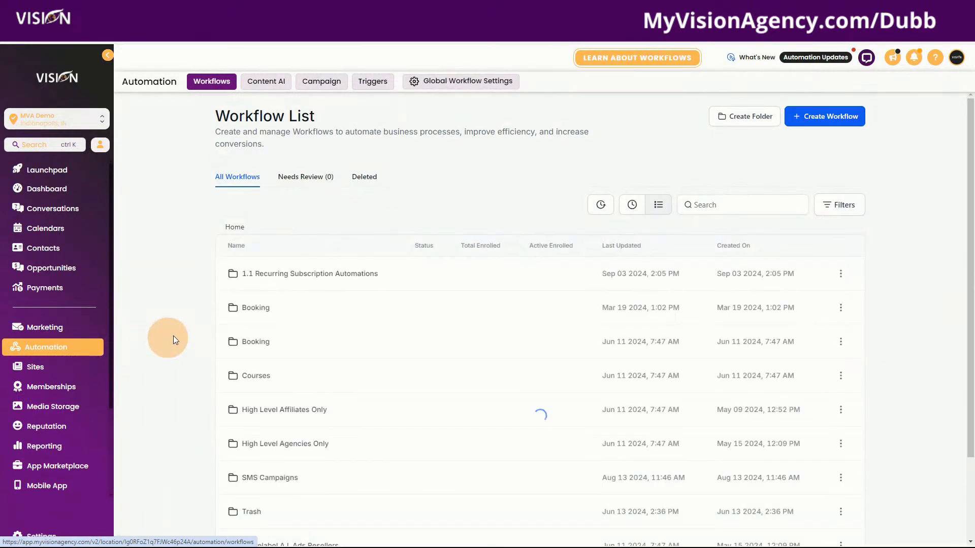
pyautogui.click(338, 275)
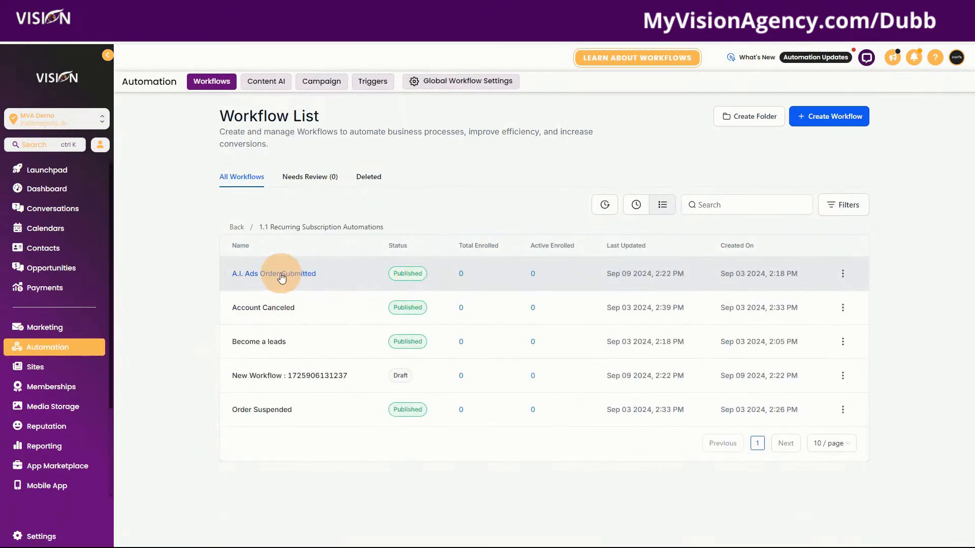
pyautogui.click(282, 275)
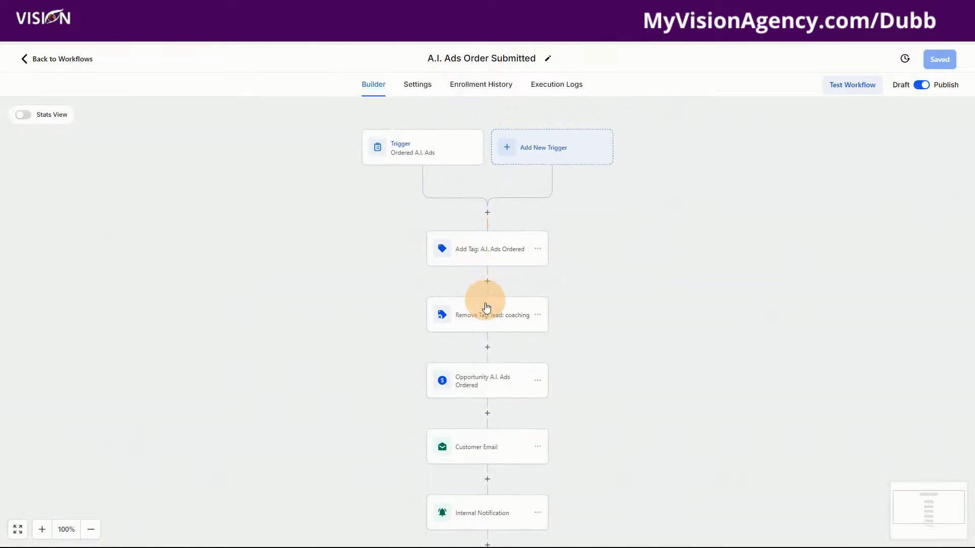
pyautogui.click(476, 445)
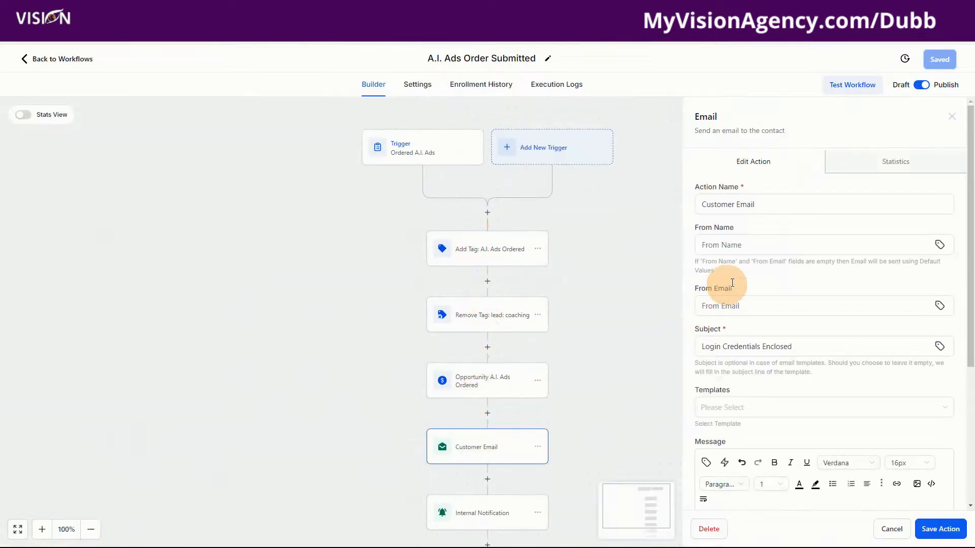
pyautogui.click(752, 408)
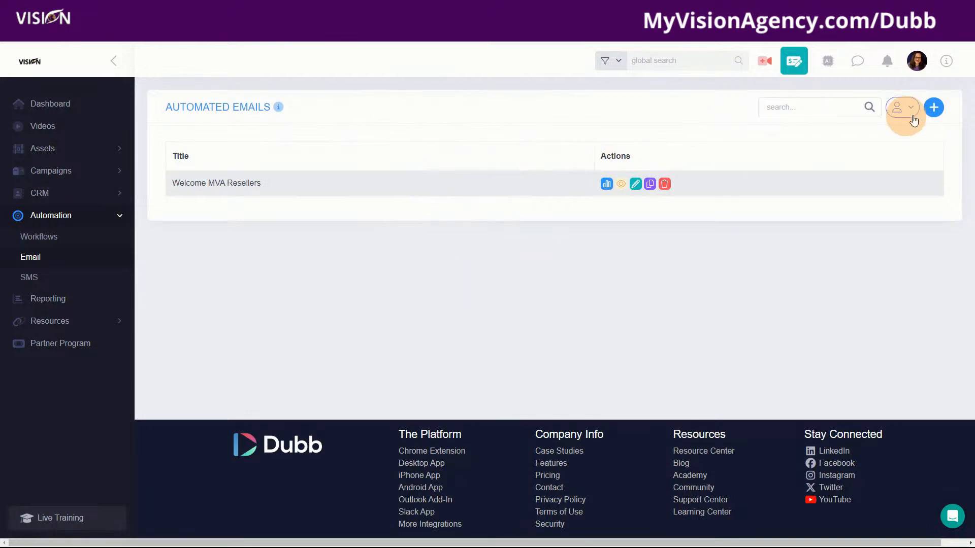
# - Create a new automated email campaign titled Test and view its sender choices
pyautogui.click(935, 107)
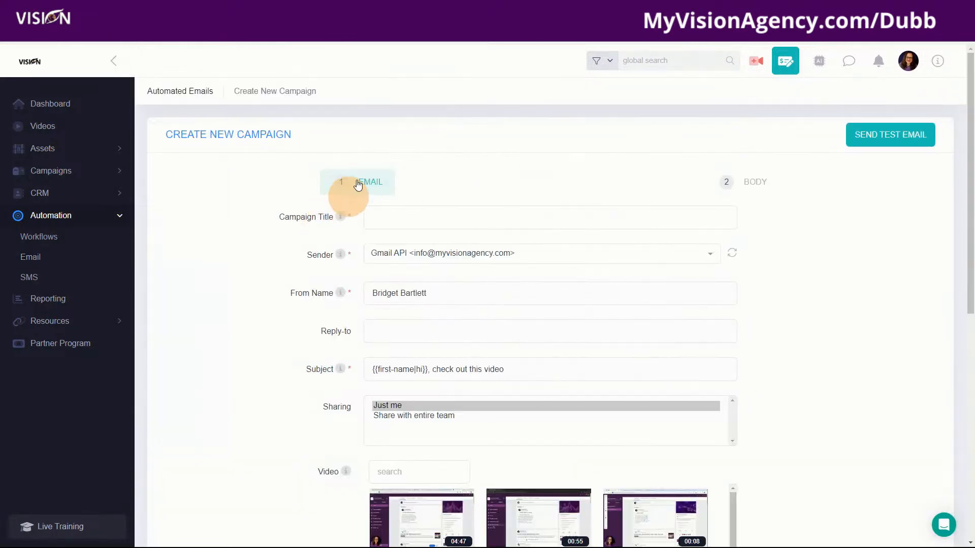
pyautogui.click(382, 215)
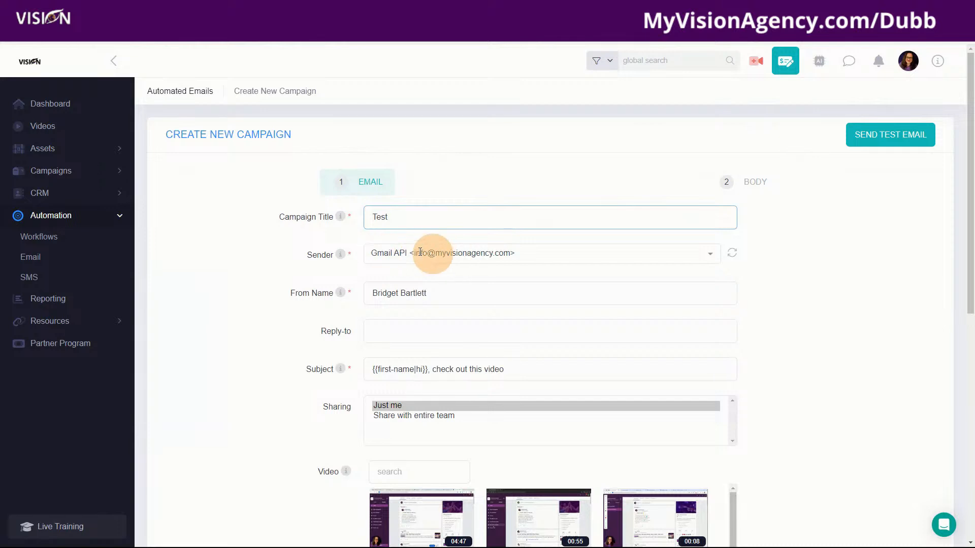
pyautogui.click(511, 260)
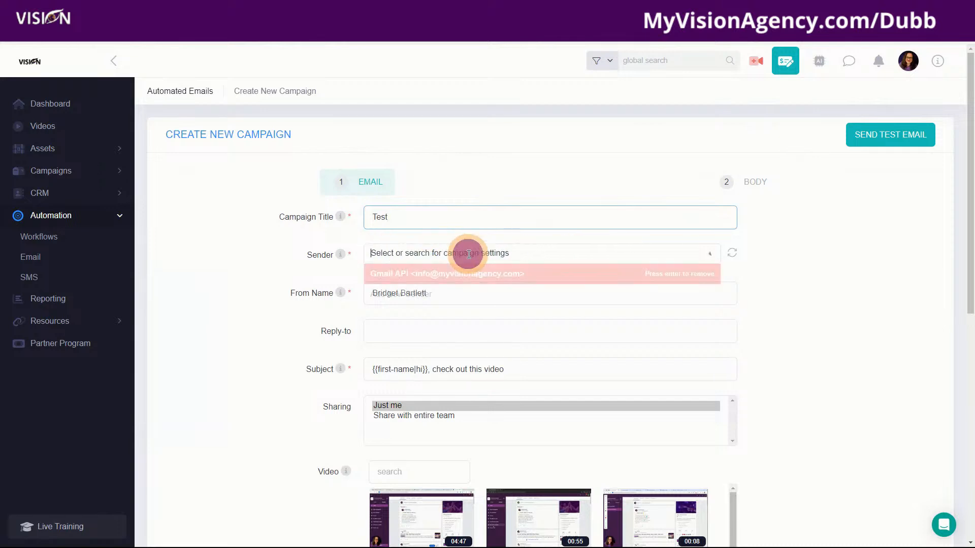
pyautogui.click(266, 278)
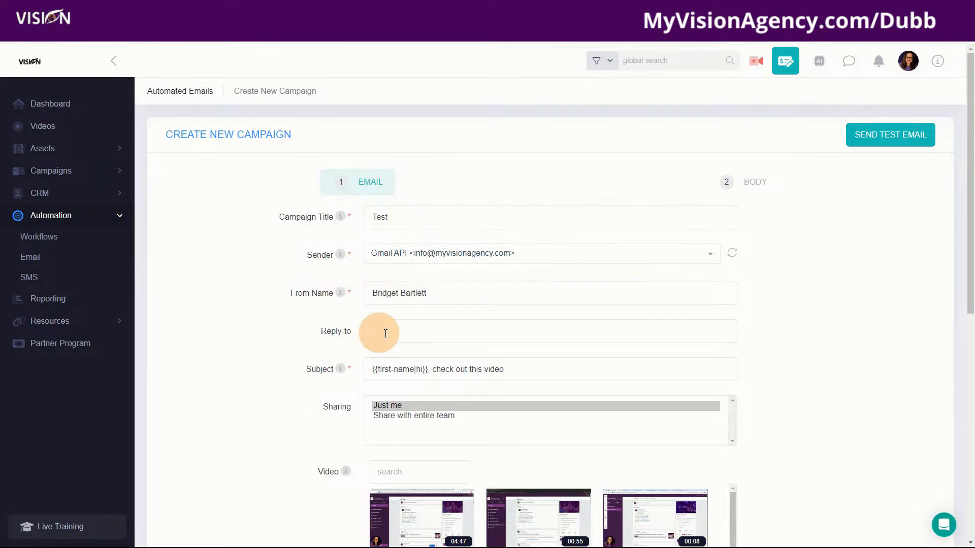
# - Review the Subject field, highlighting its first-name token and the whole default subject line
pyautogui.scroll(-2, 442, 327)
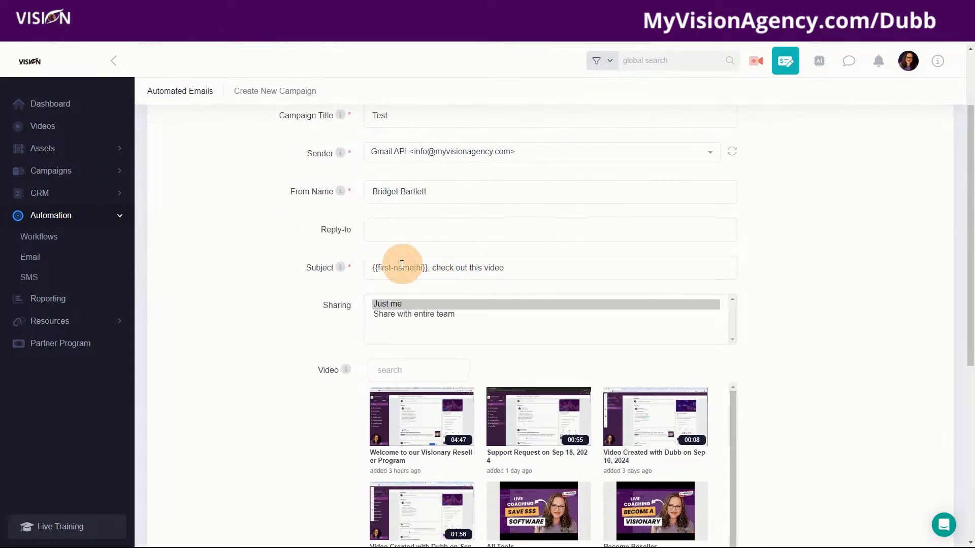
pyautogui.moveTo(339, 267)
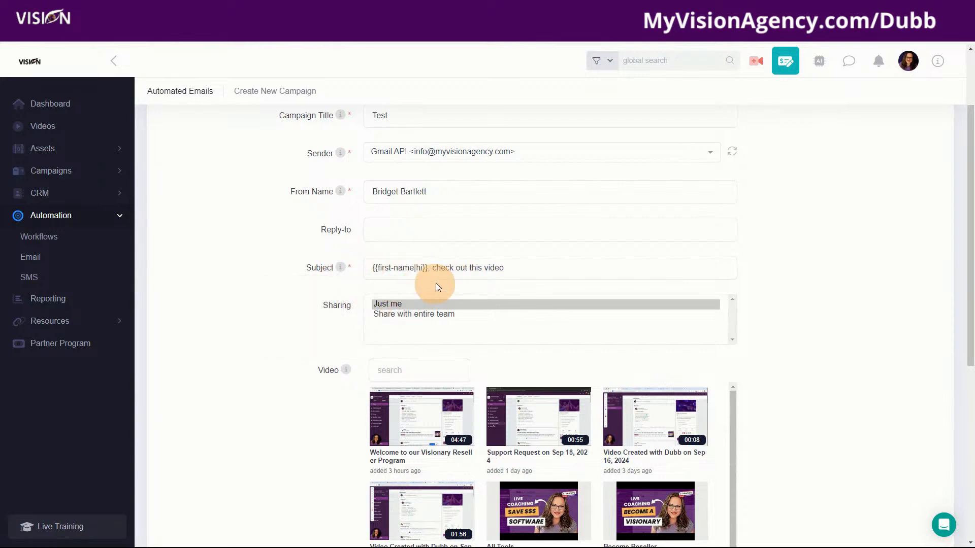
pyautogui.moveTo(429, 269); pyautogui.dragTo(372, 268)
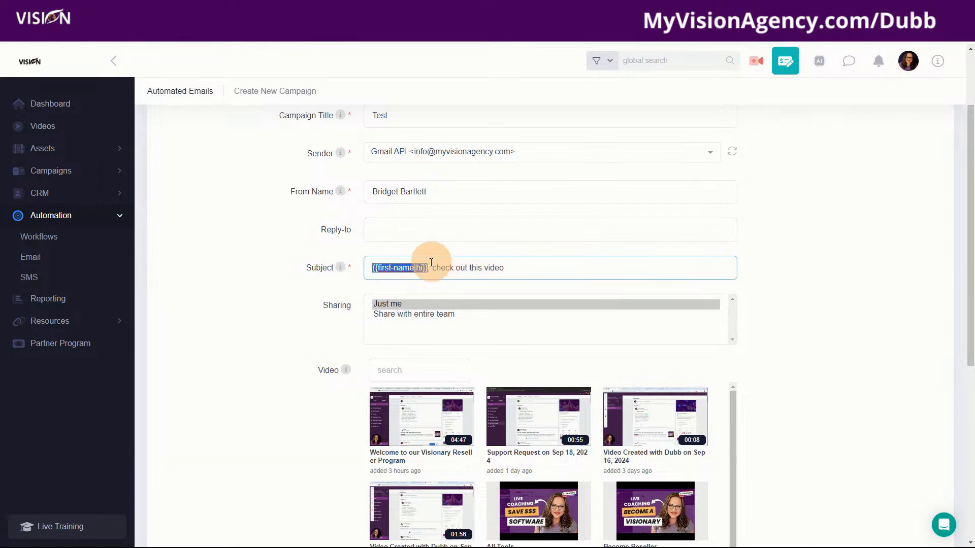
pyautogui.click(510, 267)
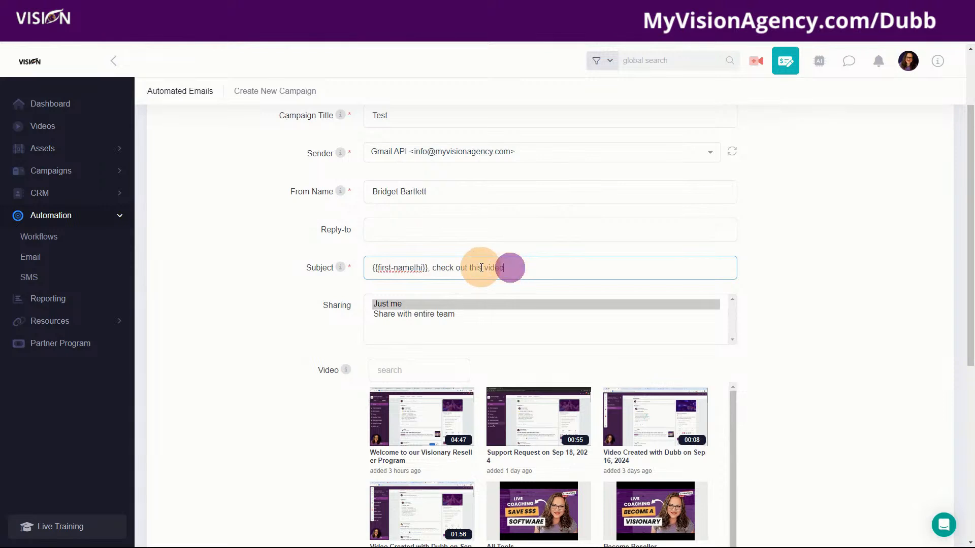
pyautogui.moveTo(544, 272); pyautogui.dragTo(364, 269)
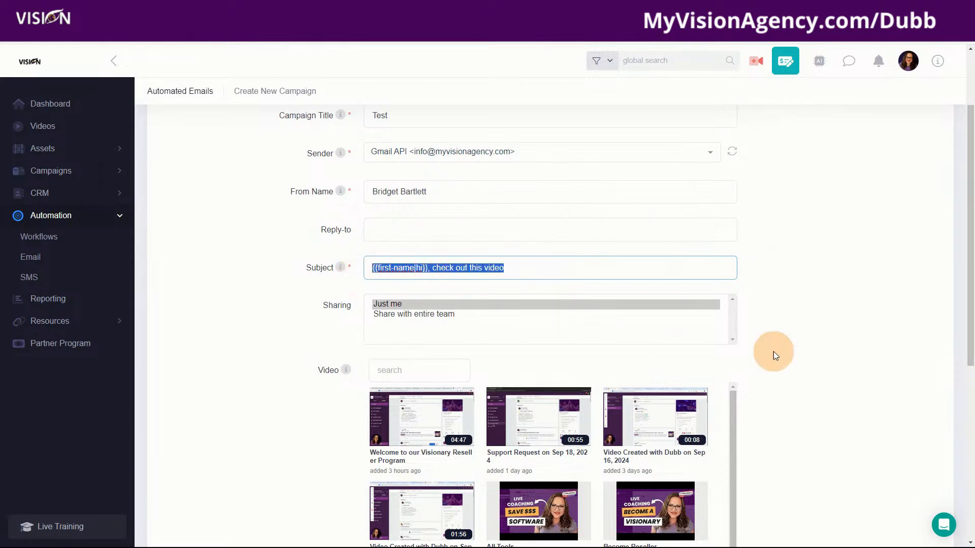
# - Choose the Welcome to our Visionary Reseller Program video, expand the advanced options, and save to continue to the email body
pyautogui.scroll(-1, 814, 336)
pyautogui.scroll(-2, 814, 336)
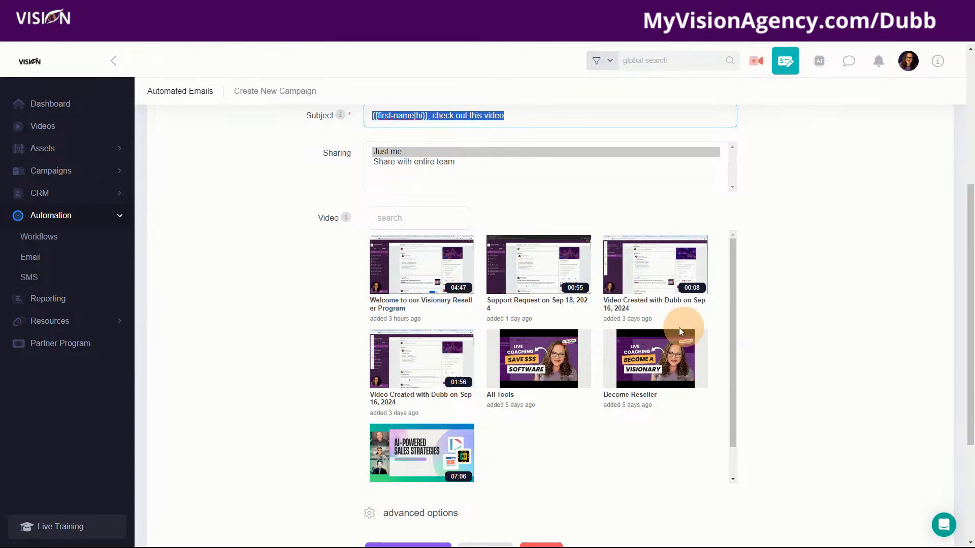
pyautogui.click(428, 268)
pyautogui.scroll(-4, 812, 437)
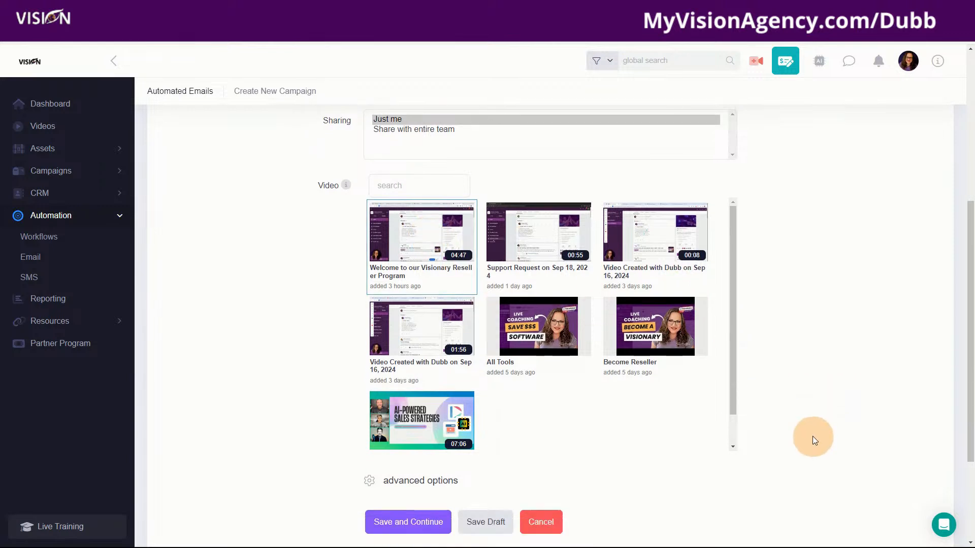
pyautogui.click(380, 335)
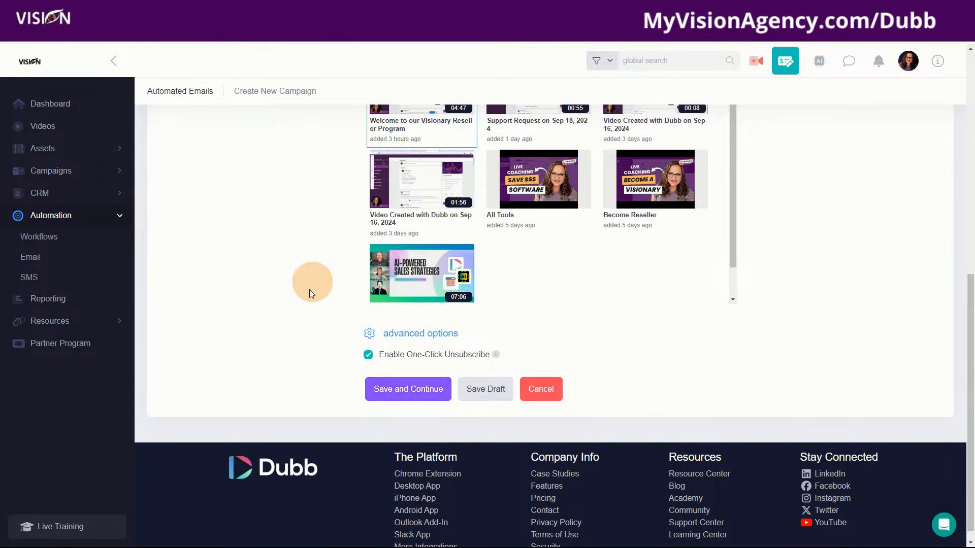
pyautogui.click(420, 390)
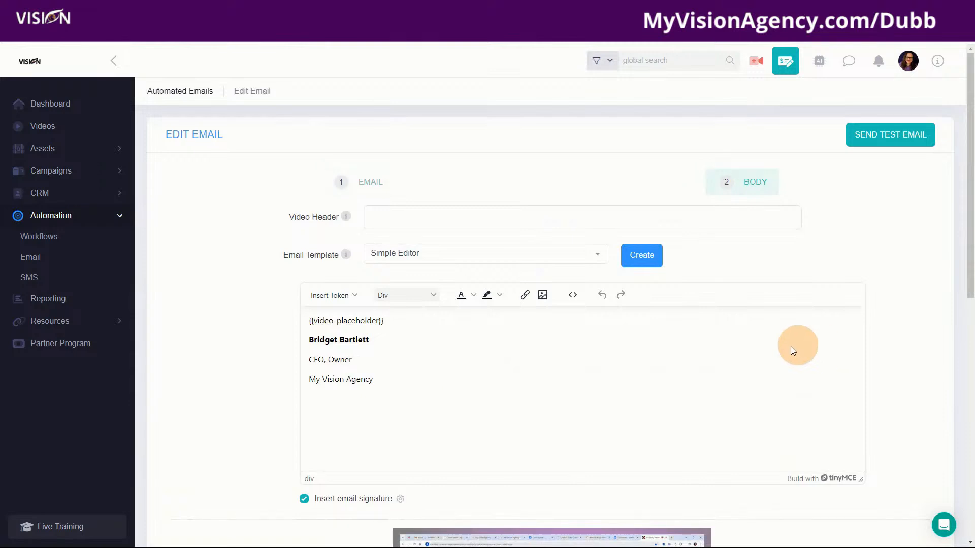
# - Set the video header to the personalization token {{first-name|Hi}} with its fallback text
pyautogui.click(386, 217)
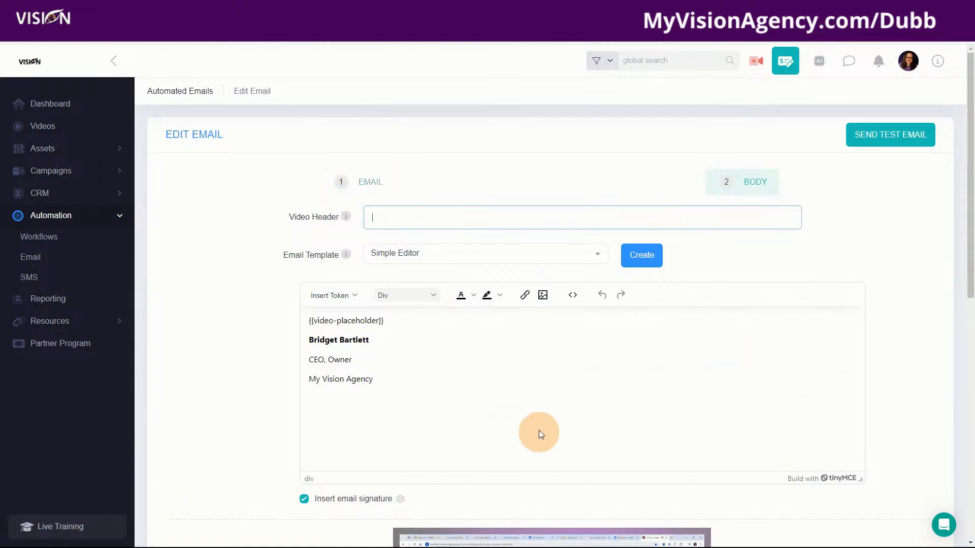
pyautogui.scroll(-3, 539, 431)
pyautogui.scroll(3, 462, 374)
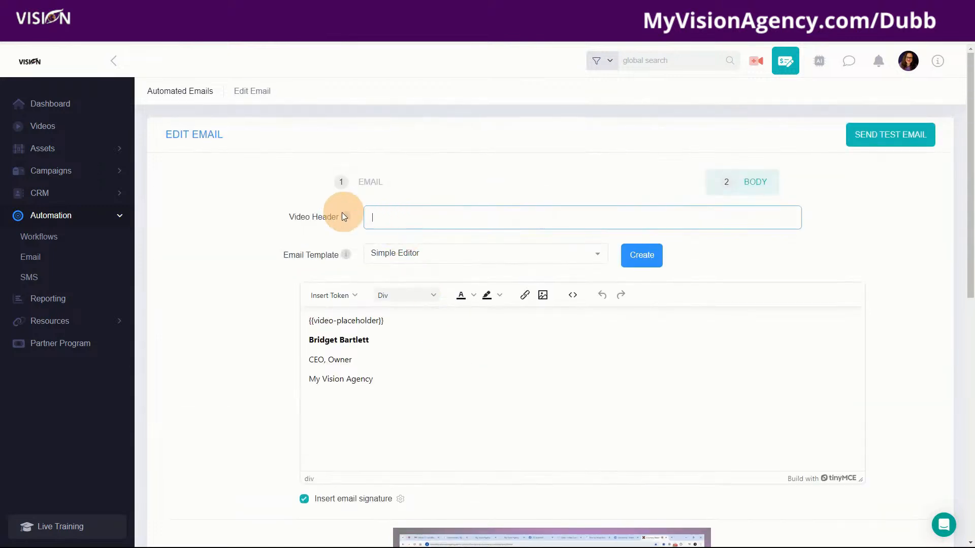
pyautogui.moveTo(349, 217)
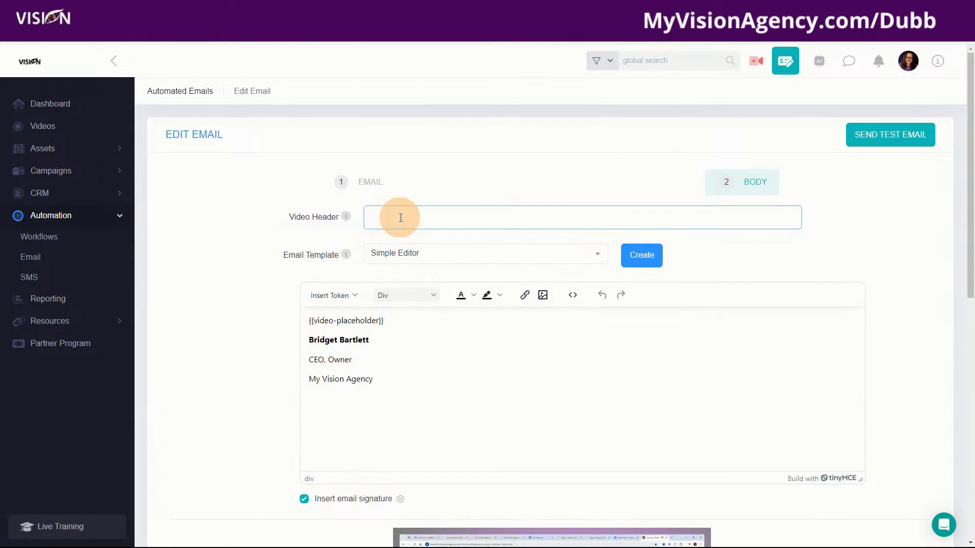
pyautogui.write('{{')
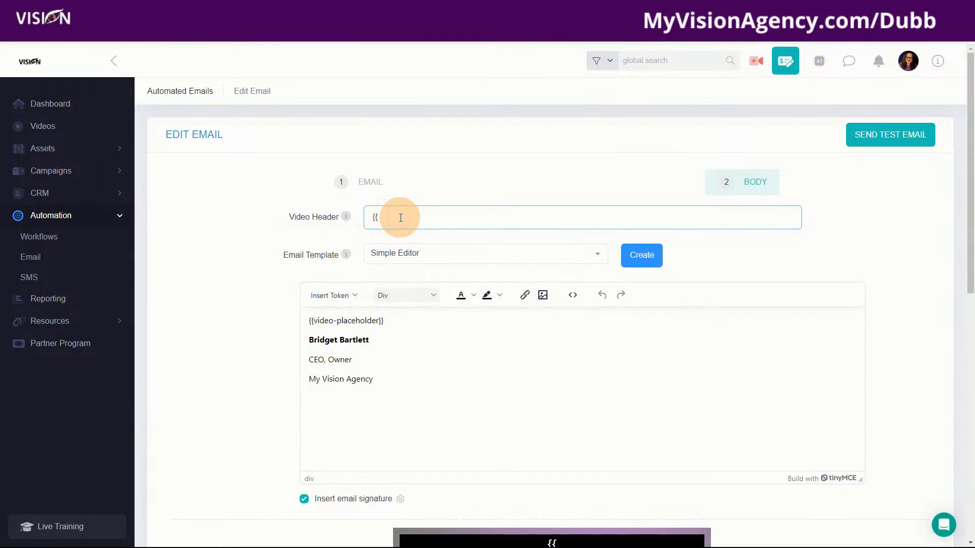
pyautogui.write('first-name')
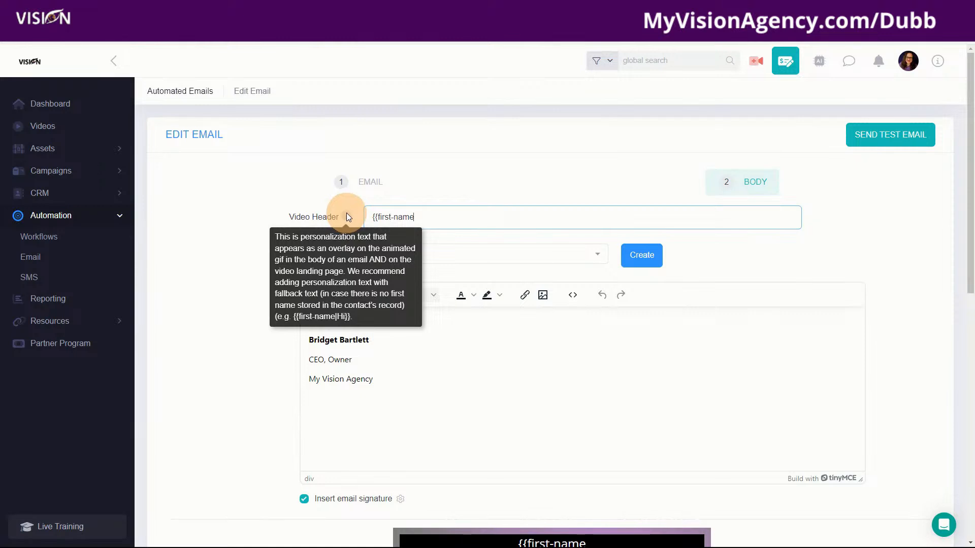
pyautogui.write('|')
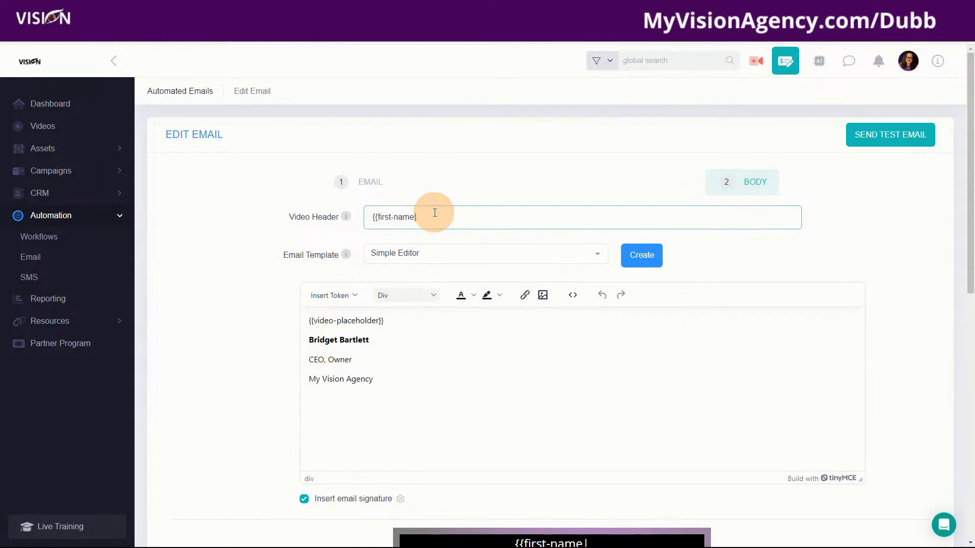
pyautogui.write('Hi')
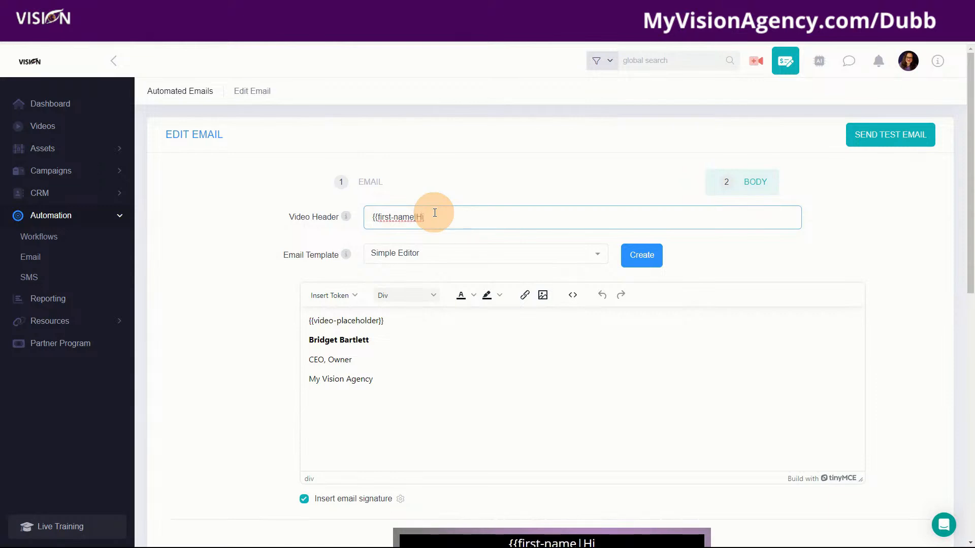
pyautogui.write('}}')
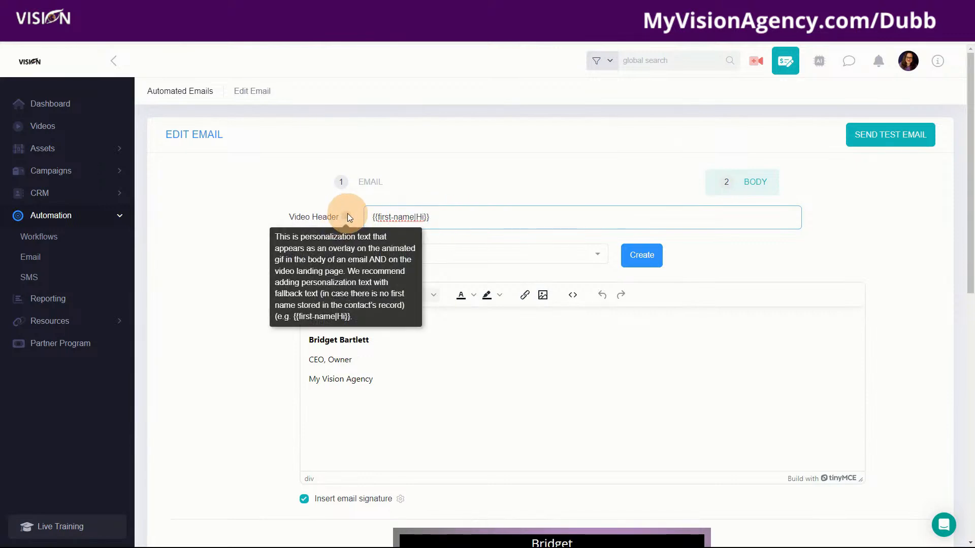
# - Check the header in the video preview and append "I created this video just for you..." after the first-name token
pyautogui.scroll(-4, 504, 306)
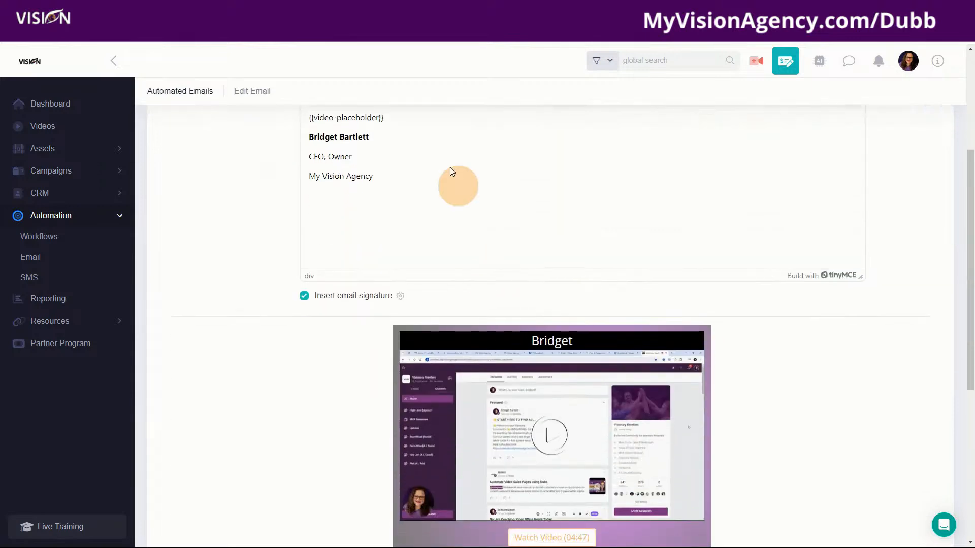
pyautogui.scroll(3, 401, 202)
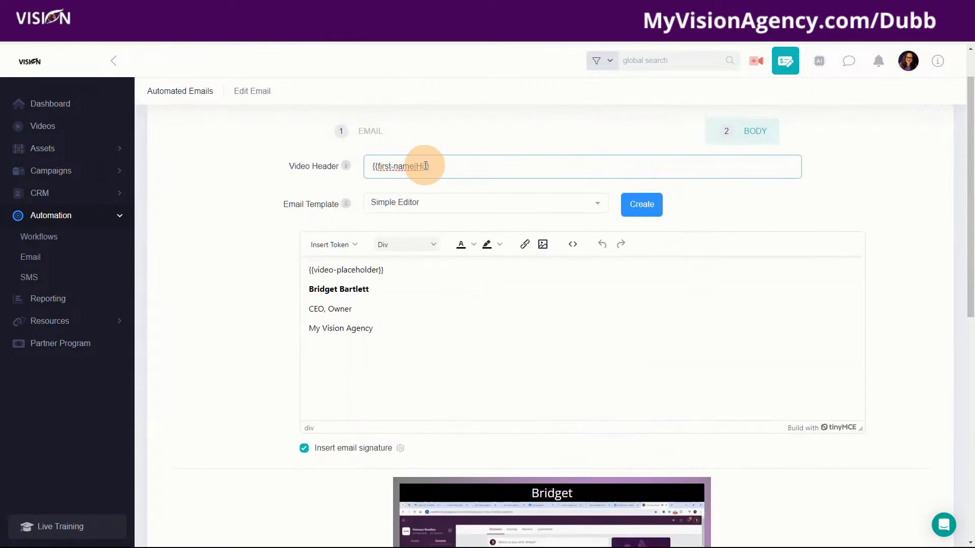
pyautogui.scroll(-1, 547, 406)
pyautogui.scroll(-1, 558, 392)
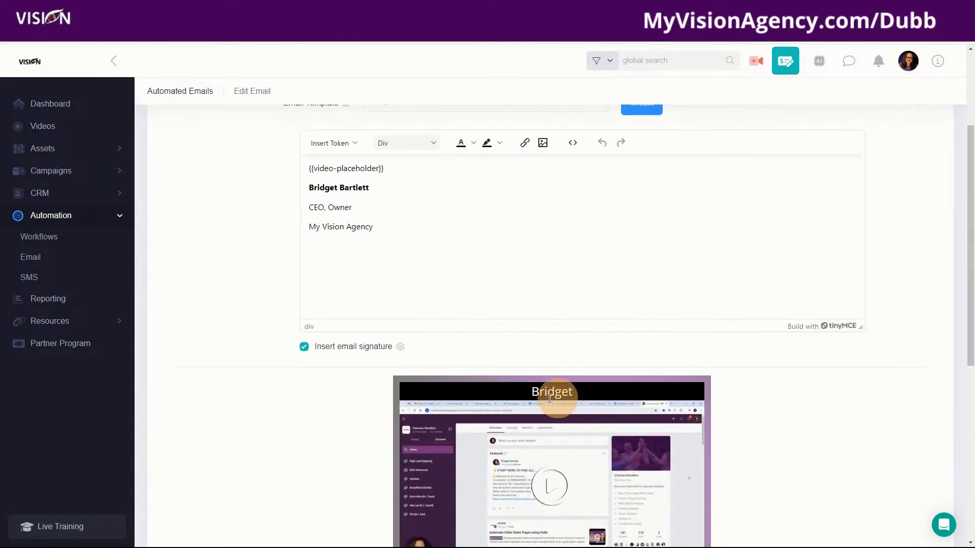
pyautogui.scroll(3, 555, 392)
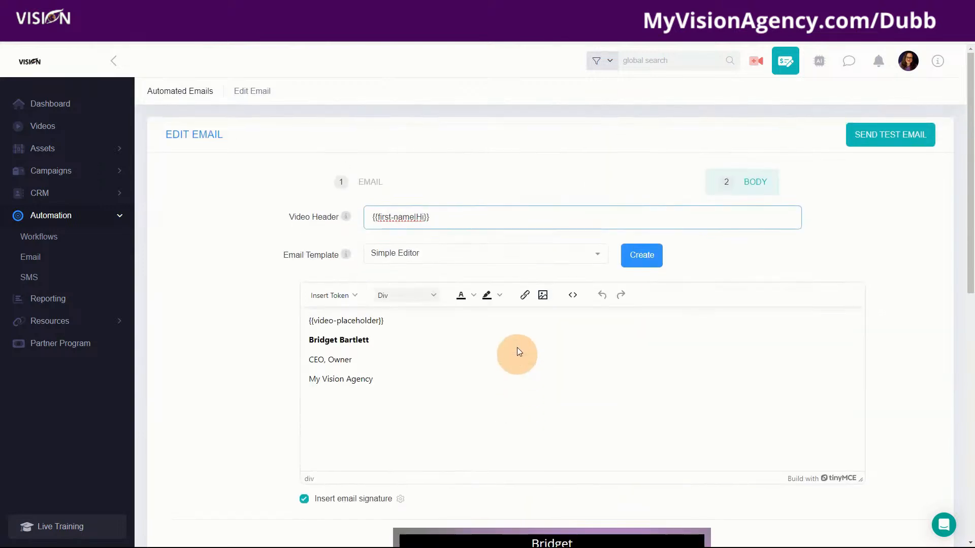
pyautogui.click(472, 216)
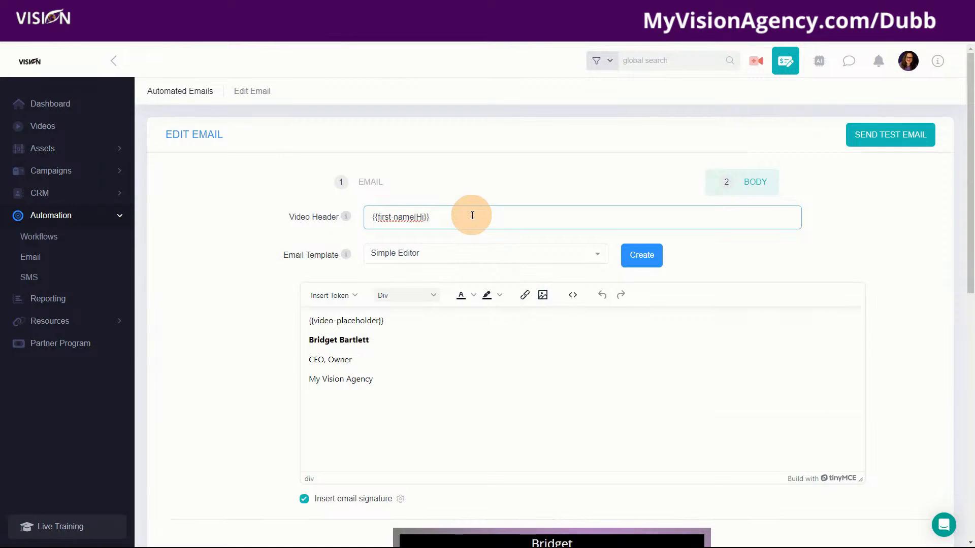
pyautogui.write('I created this ')
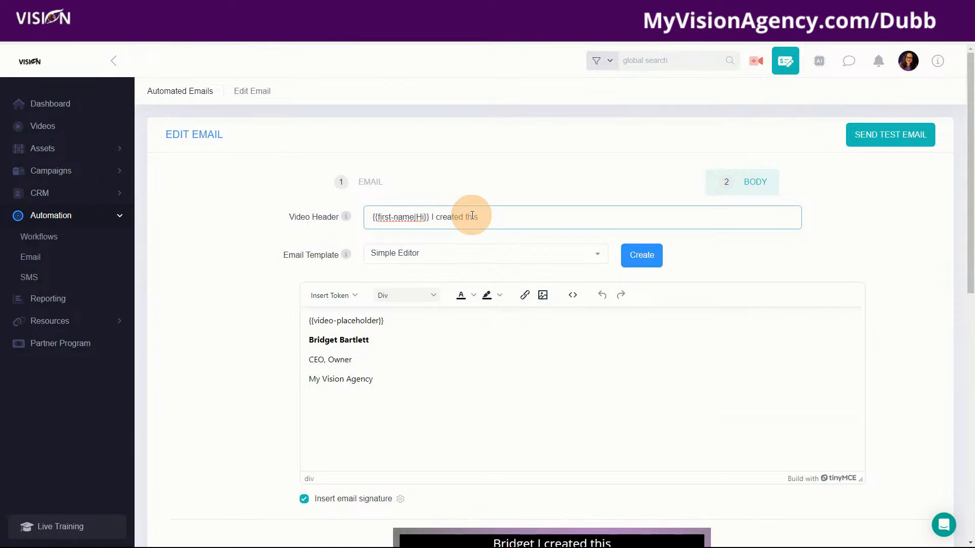
pyautogui.write('video just for you')
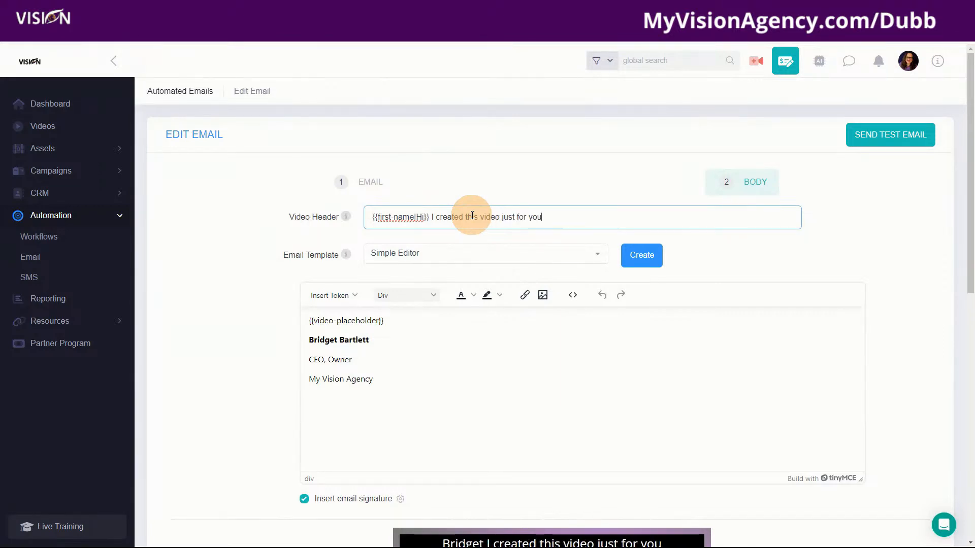
pyautogui.write('...')
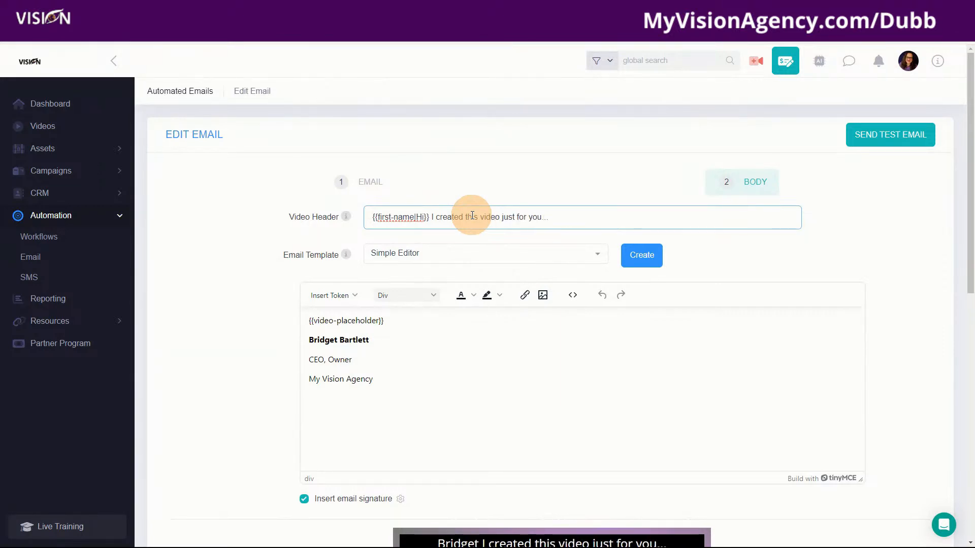
# - View the email template choices while keeping Simple Editor, and toggle the email signature off and back on
pyautogui.click(419, 256)
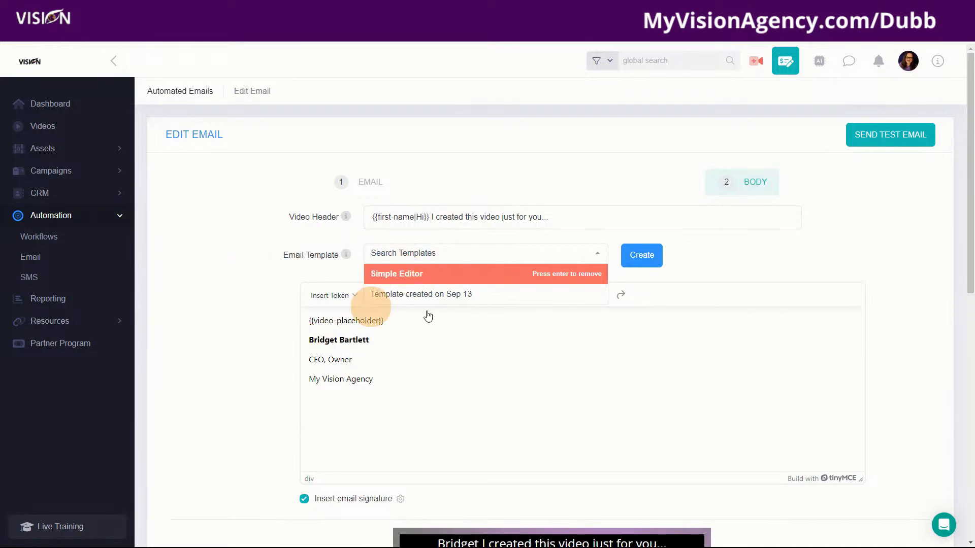
pyautogui.click(216, 282)
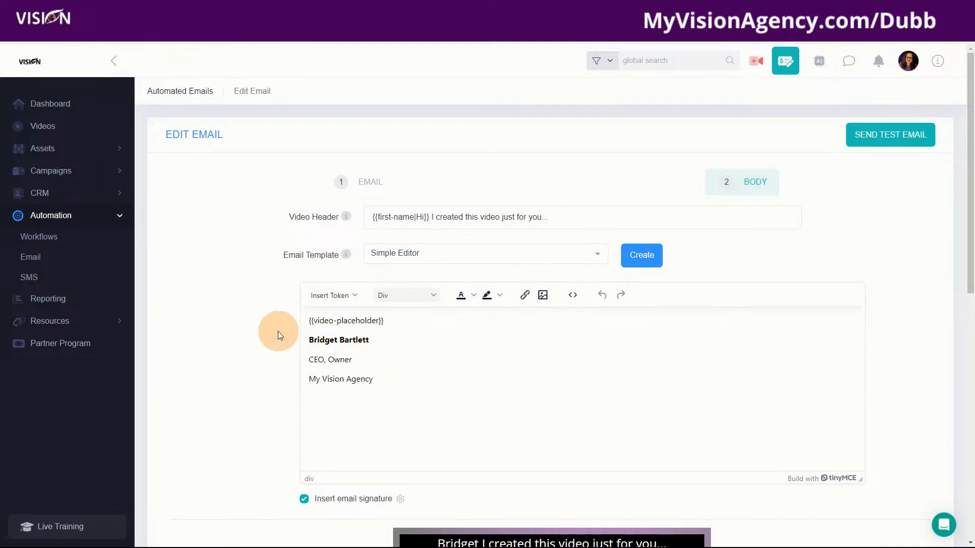
pyautogui.scroll(-2, 358, 283)
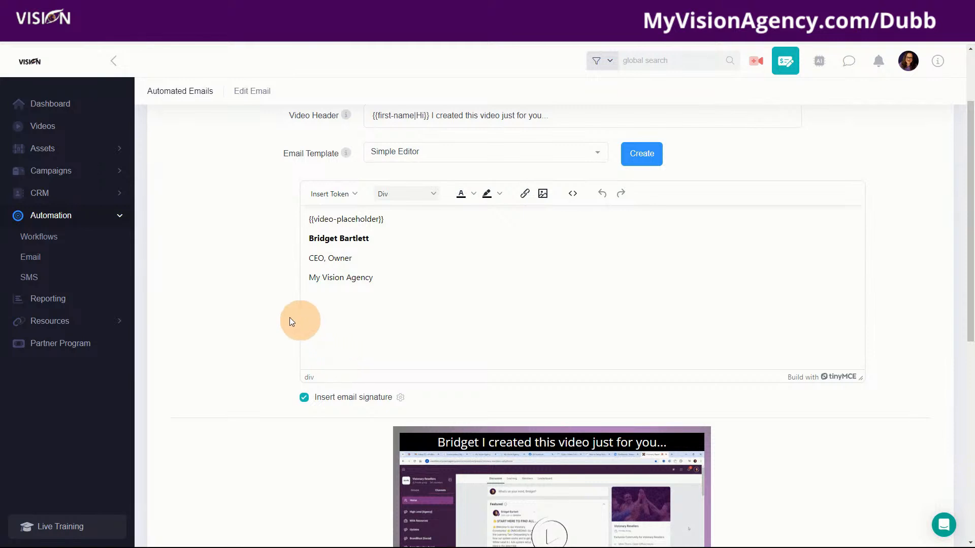
pyautogui.click(303, 399)
pyautogui.click(303, 399)
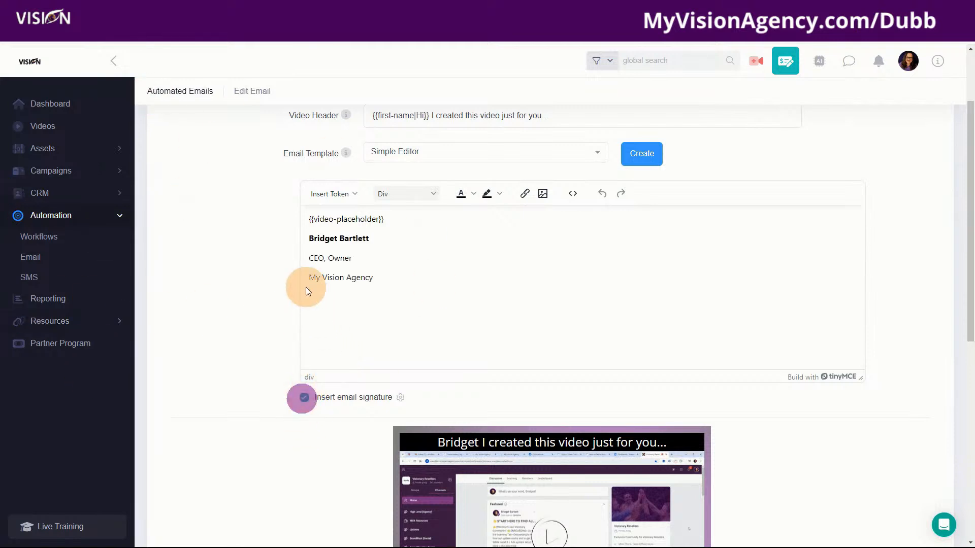
# - Insert a blank line above the video placeholder in the email body
pyautogui.click(311, 219)
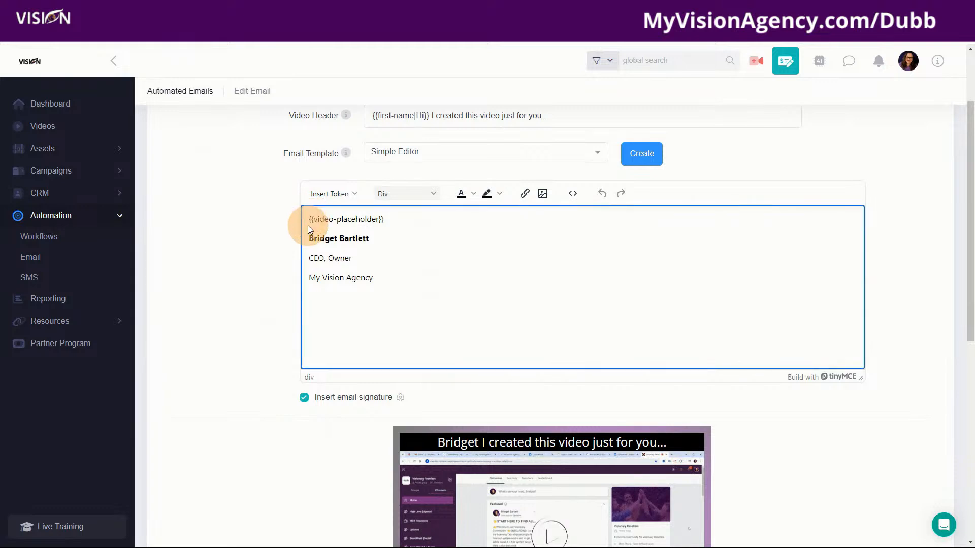
pyautogui.press('Return')
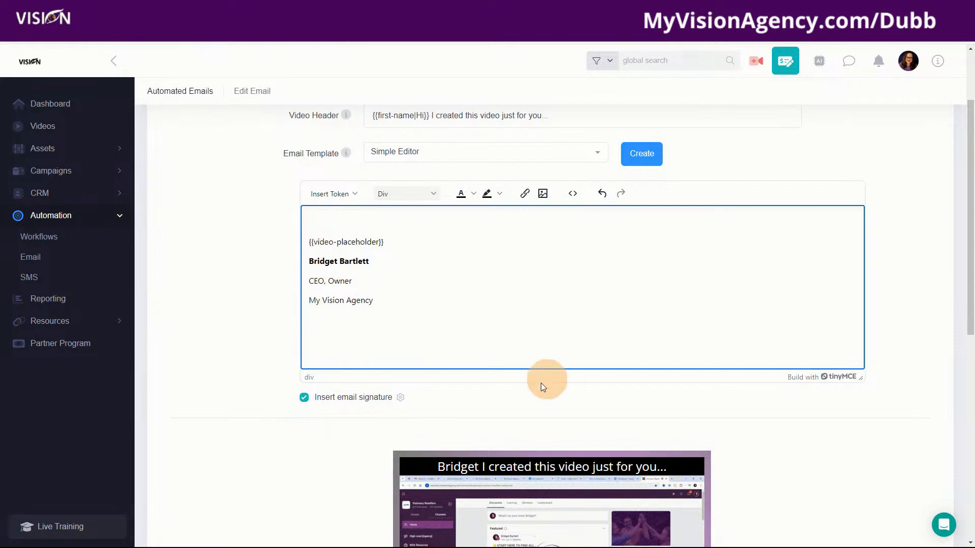
# - Write "Check out this video" on the blank line above the video placeholder in the email body
pyautogui.scroll(-2, 573, 450)
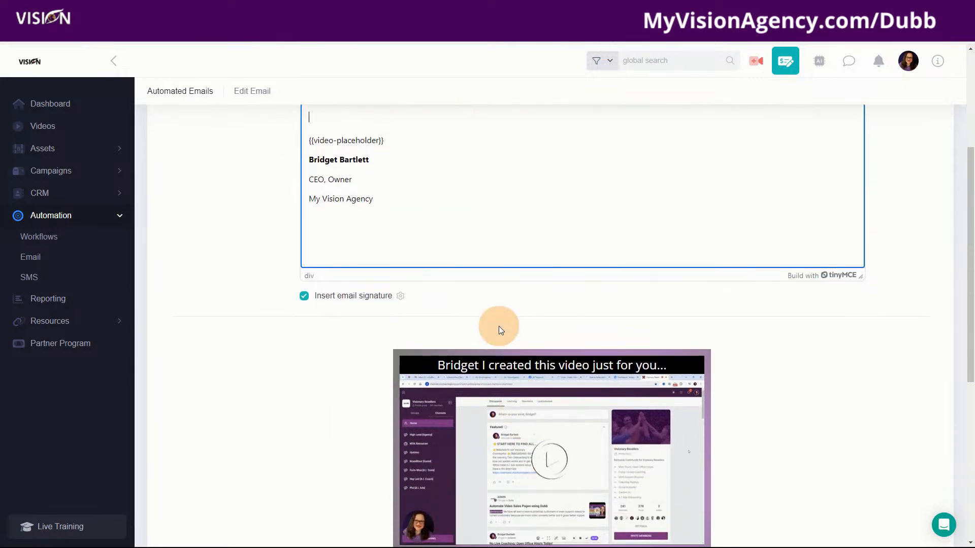
pyautogui.scroll(1, 486, 244)
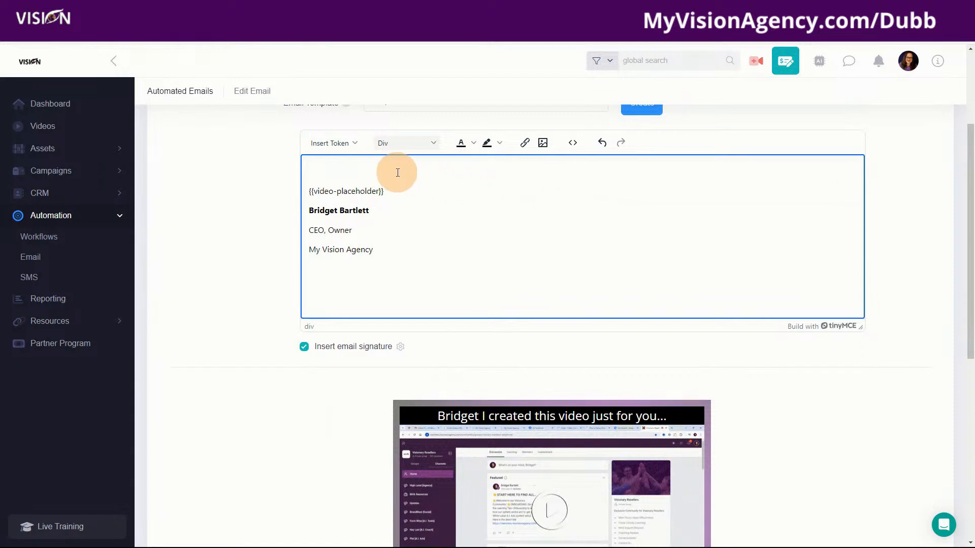
pyautogui.write('CHeck ou')
pyautogui.press('BackSpace')
pyautogui.press('BackSpace')
pyautogui.press('BackSpace')
pyautogui.press('BackSpace')
pyautogui.press('BackSpace')
pyautogui.press('BackSpace')
pyautogui.press('BackSpace')
pyautogui.write('heck out this video')
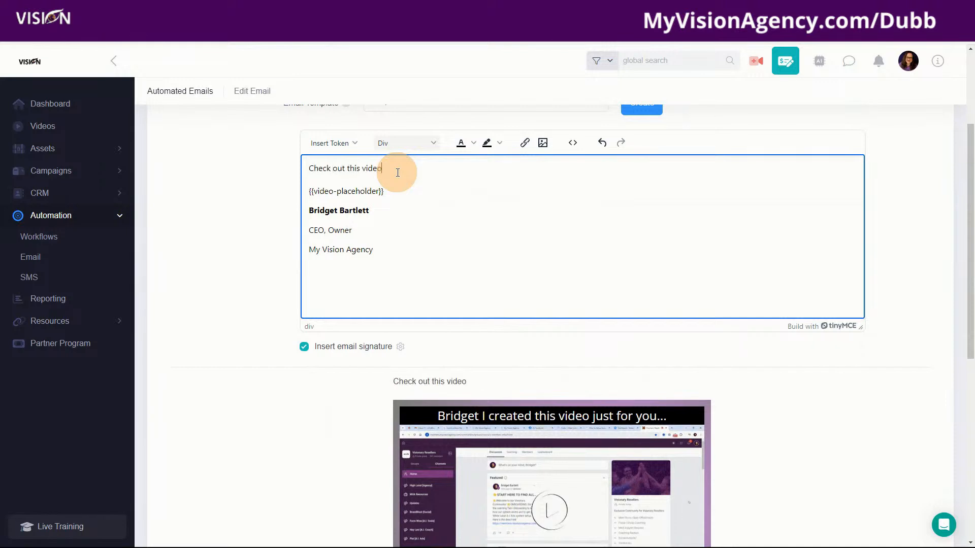
# - Extend the email's opening line so that it reads "Check out this video to get started..."
pyautogui.write(' to get started...')
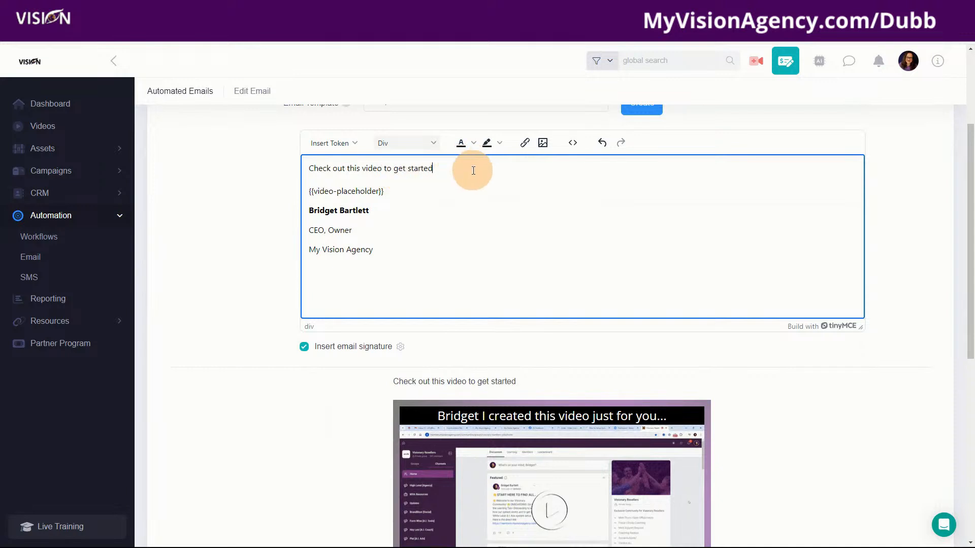
pyautogui.rightClick(453, 172)
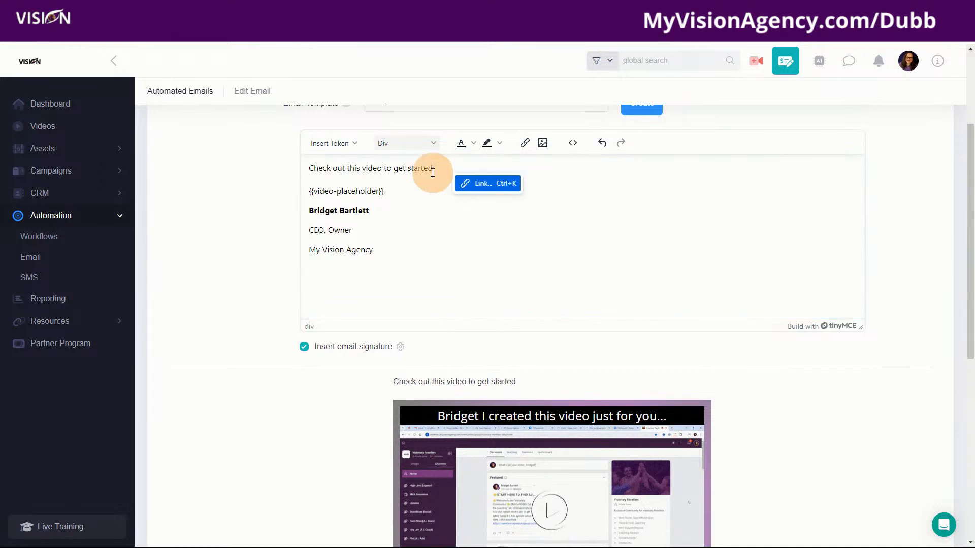
pyautogui.click(436, 169)
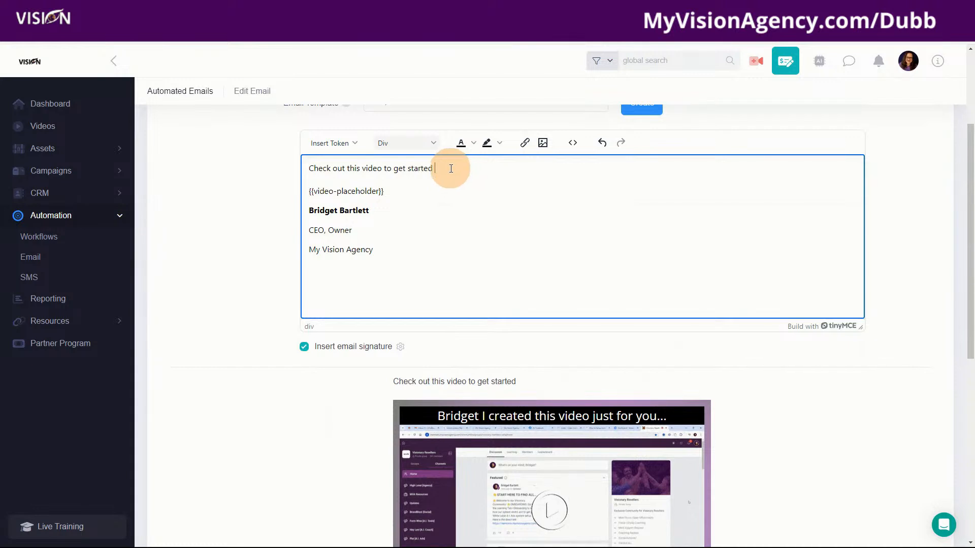
pyautogui.rightClick(448, 169)
pyautogui.click(441, 165)
pyautogui.press('BackSpace')
pyautogui.write('d')
# - Review the email preview down to the signature and unsubscribe footer, and save the automated email as a draft
pyautogui.scroll(-1, 406, 390)
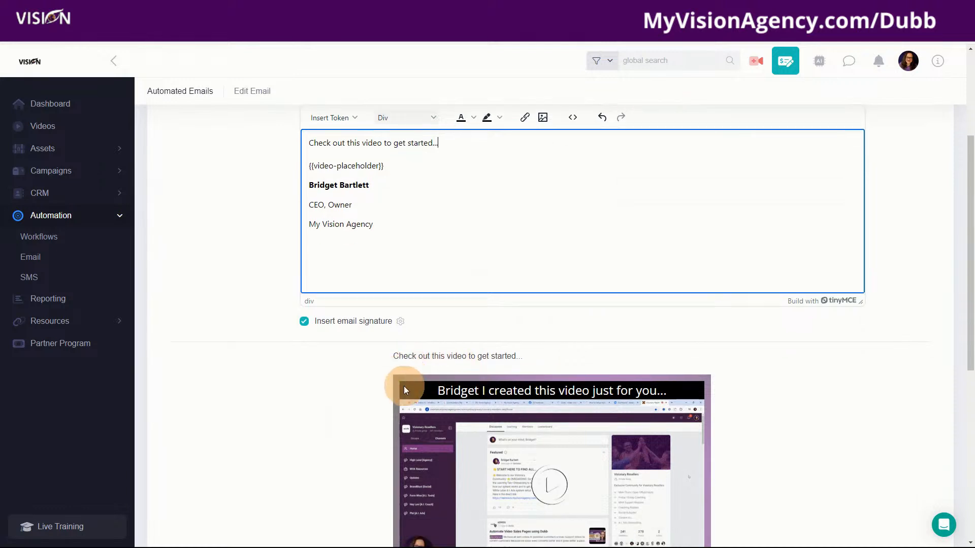
pyautogui.scroll(-3, 405, 389)
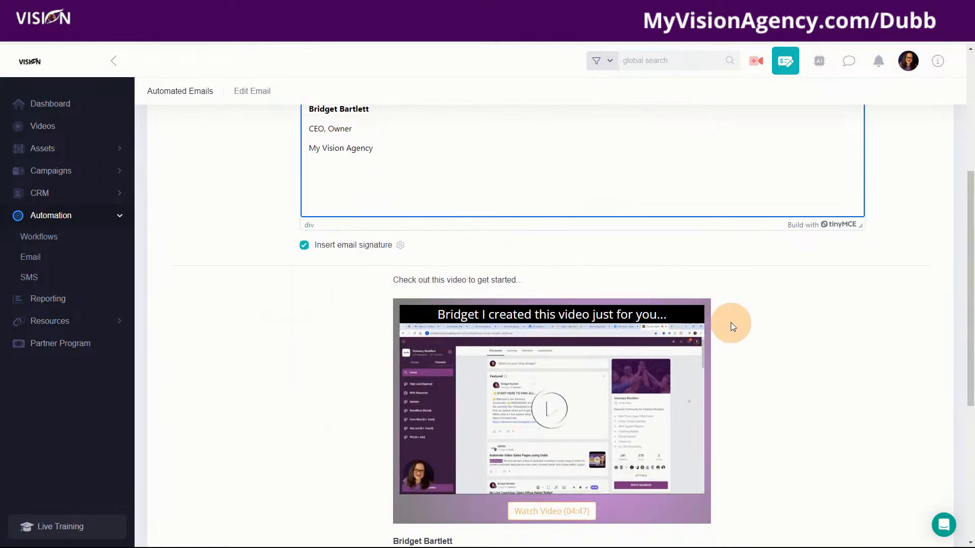
pyautogui.scroll(-4, 732, 325)
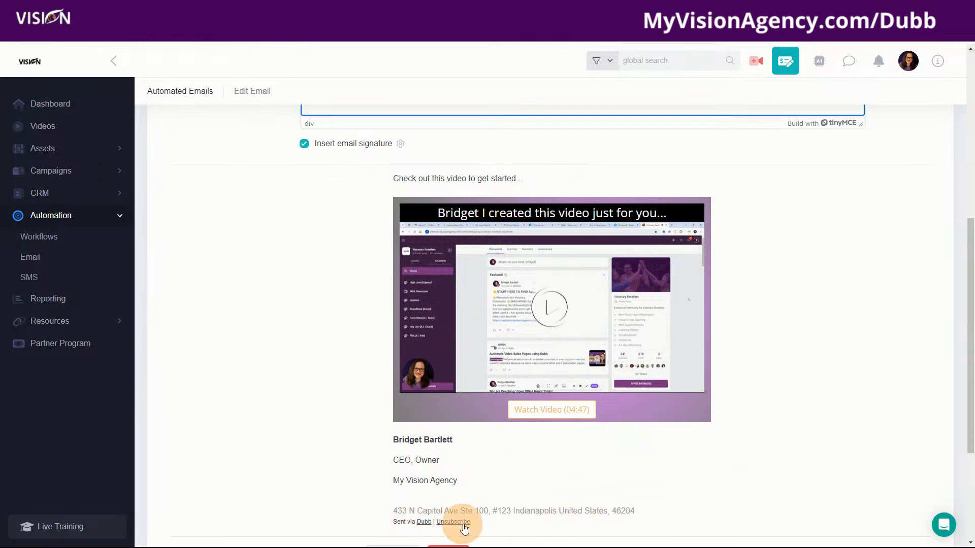
pyautogui.scroll(-3, 672, 464)
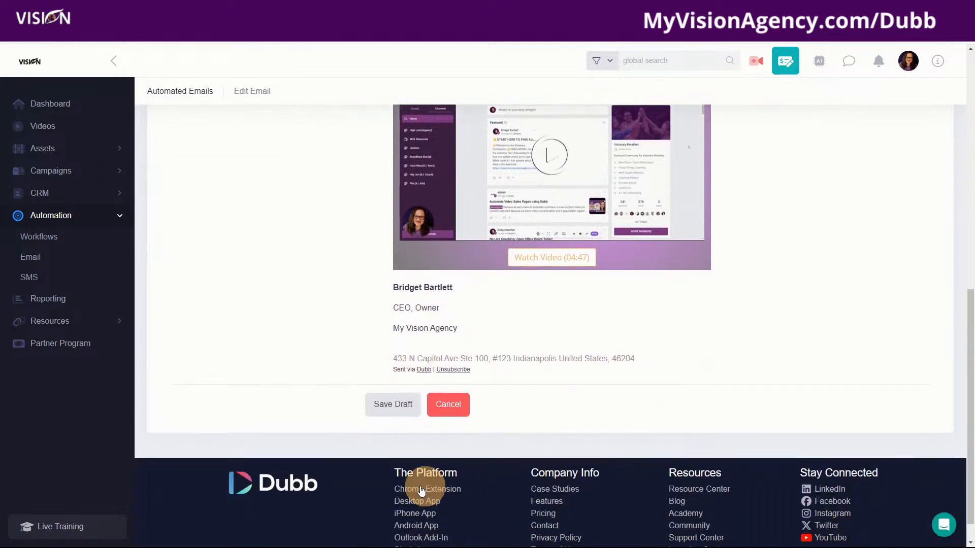
pyautogui.click(391, 406)
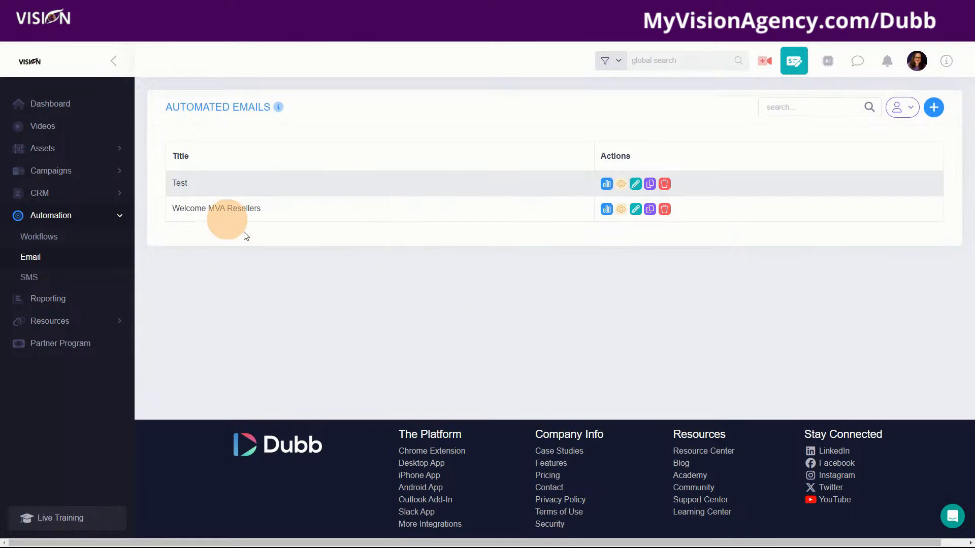
# - Create a new automation workflow and name it "Test"
pyautogui.click(49, 243)
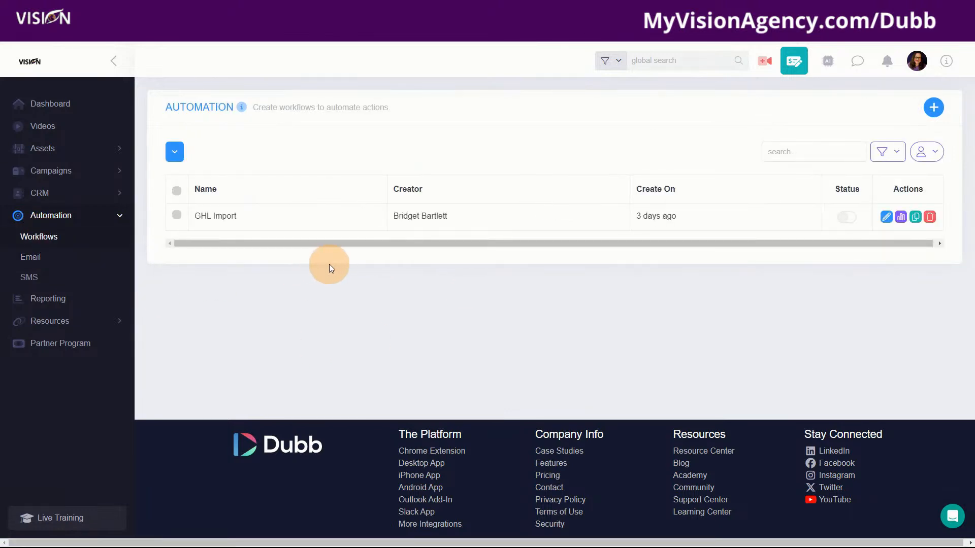
pyautogui.click(933, 107)
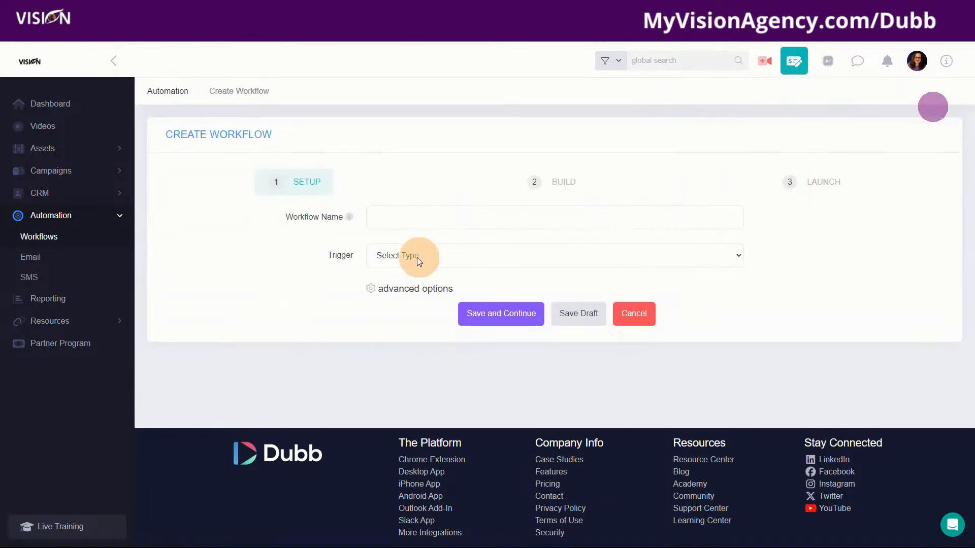
pyautogui.click(403, 217)
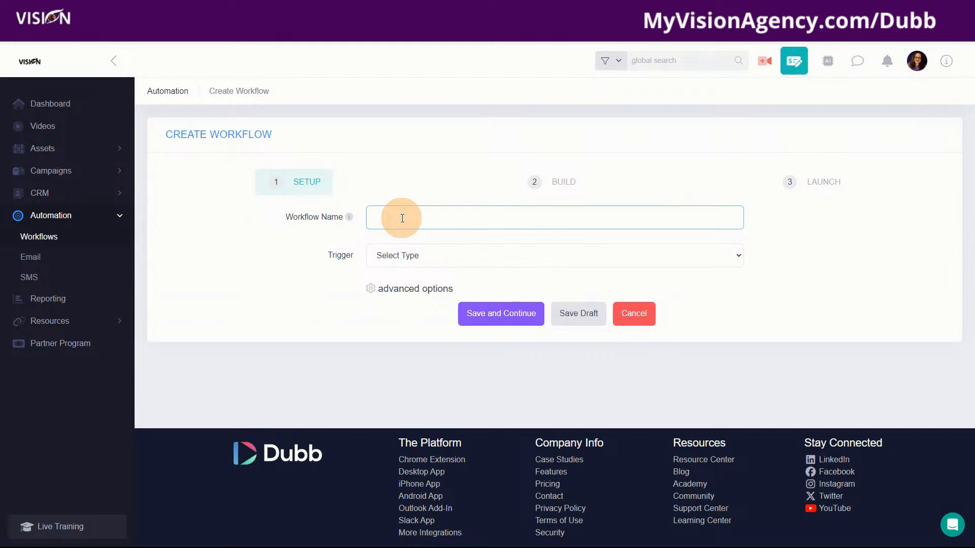
pyautogui.write('Test')
# - Look through the available workflow trigger types, and return to the workflow setup from the Dubb+GHL diagram in Canva
pyautogui.click(430, 258)
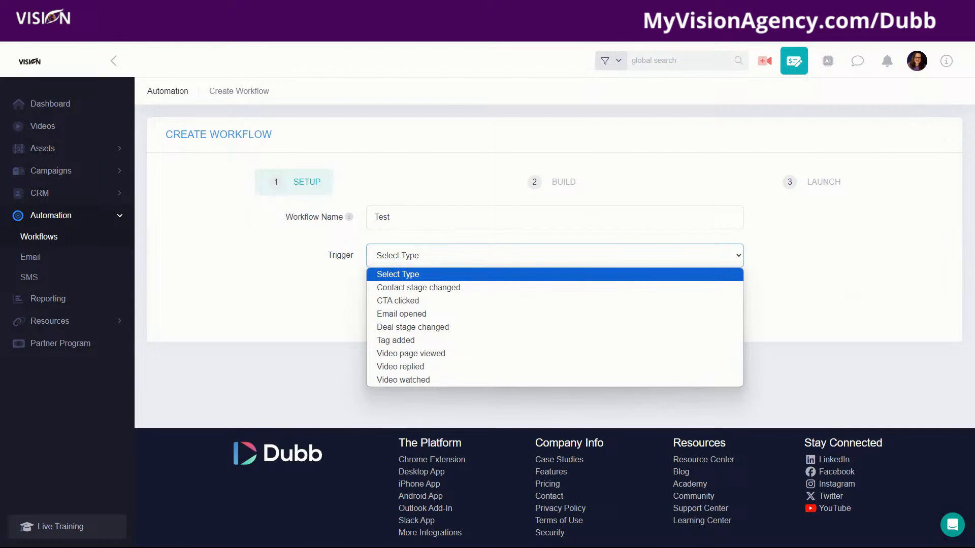
pyautogui.press('Escape')
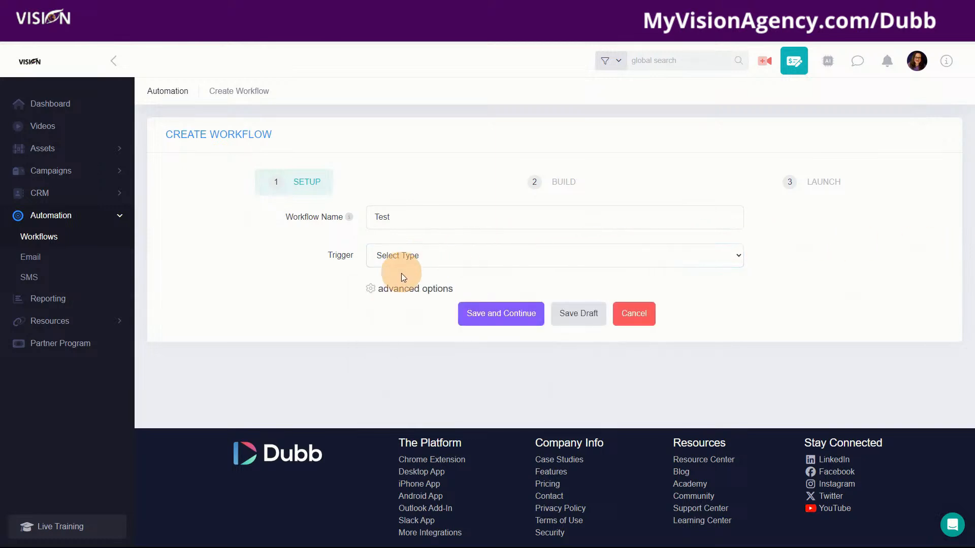
pyautogui.click(416, 258)
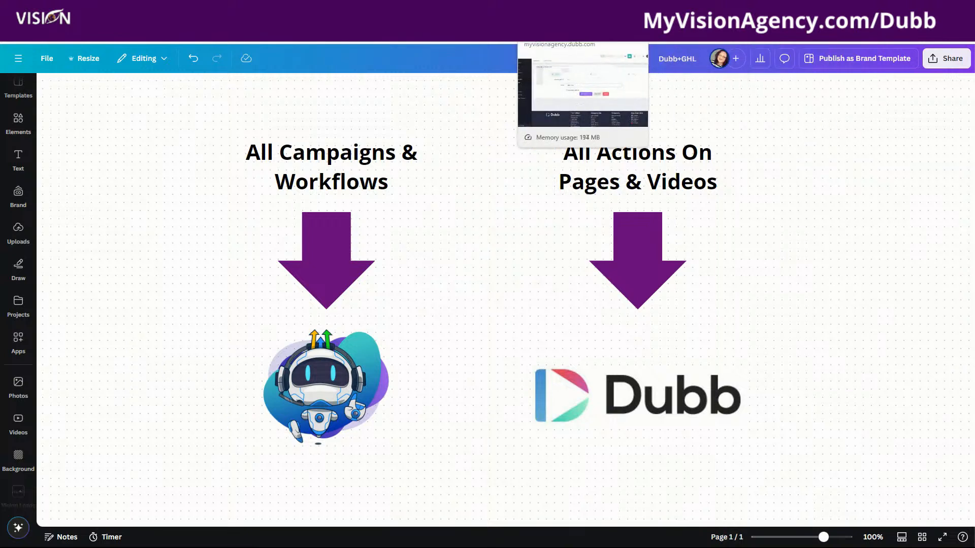
pyautogui.click(555, 10)
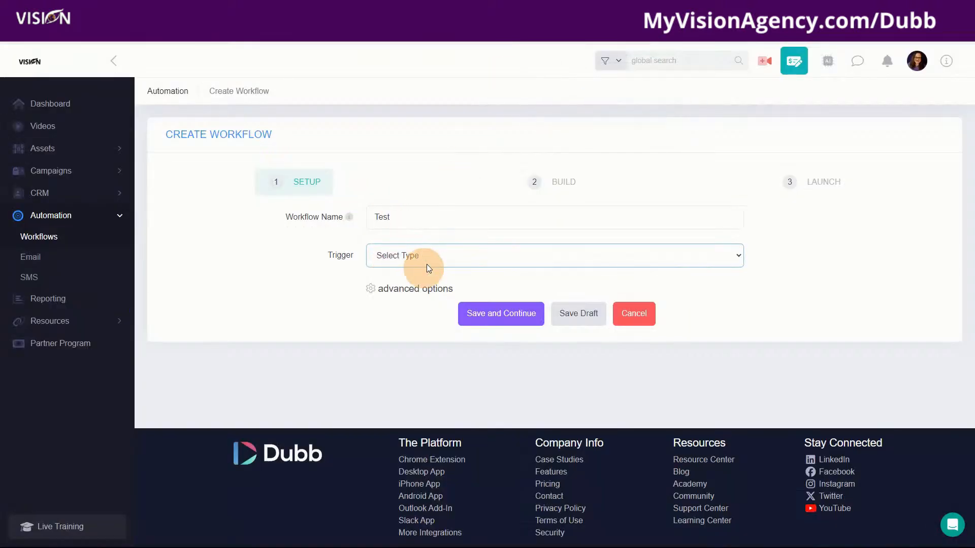
# - Set the workflow trigger to Tag added with the condition "includes any of" and the tag GHL Import
pyautogui.click(413, 256)
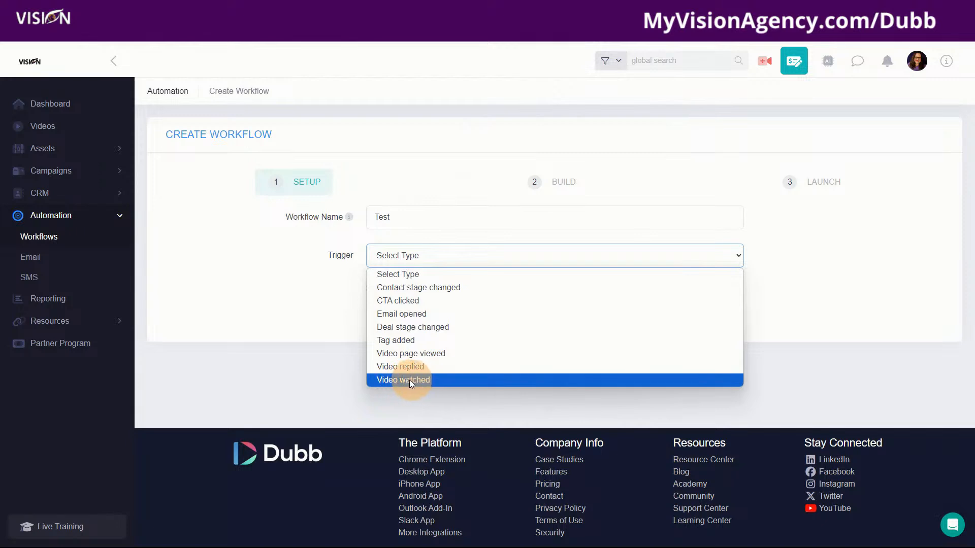
pyautogui.click(395, 342)
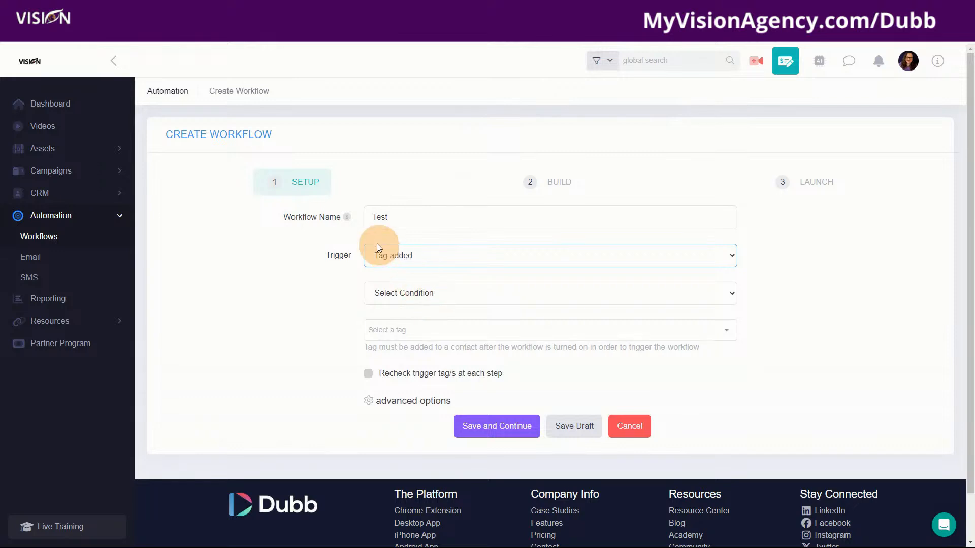
pyautogui.click(416, 293)
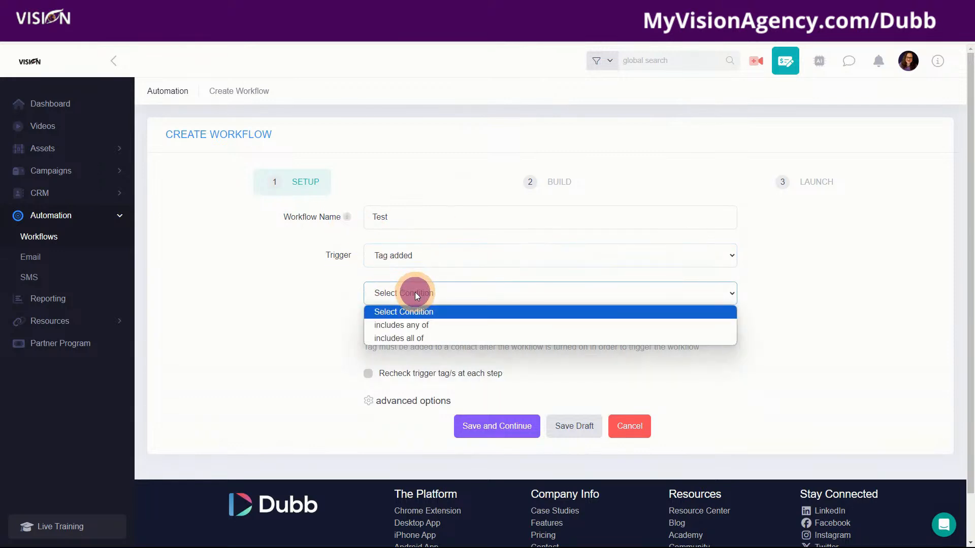
pyautogui.click(401, 325)
pyautogui.click(422, 327)
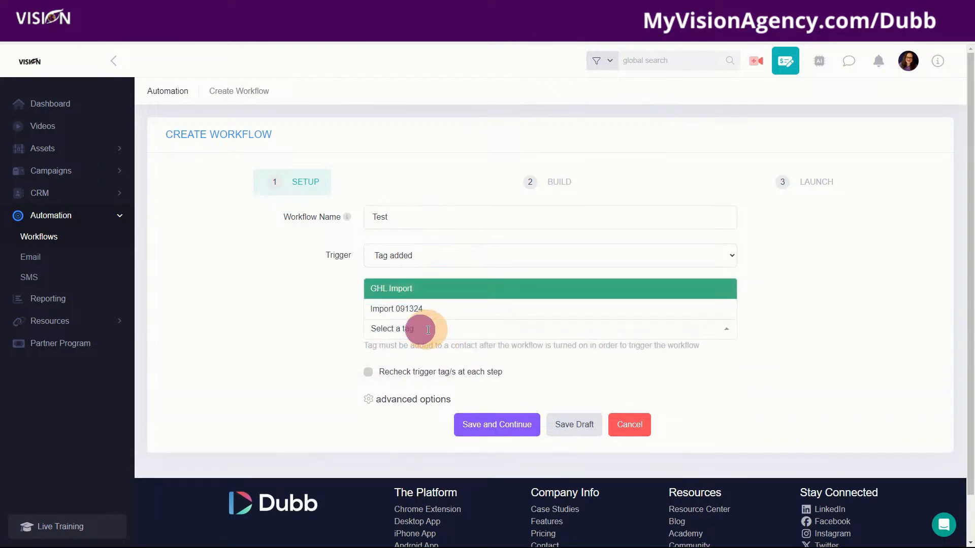
pyautogui.click(397, 289)
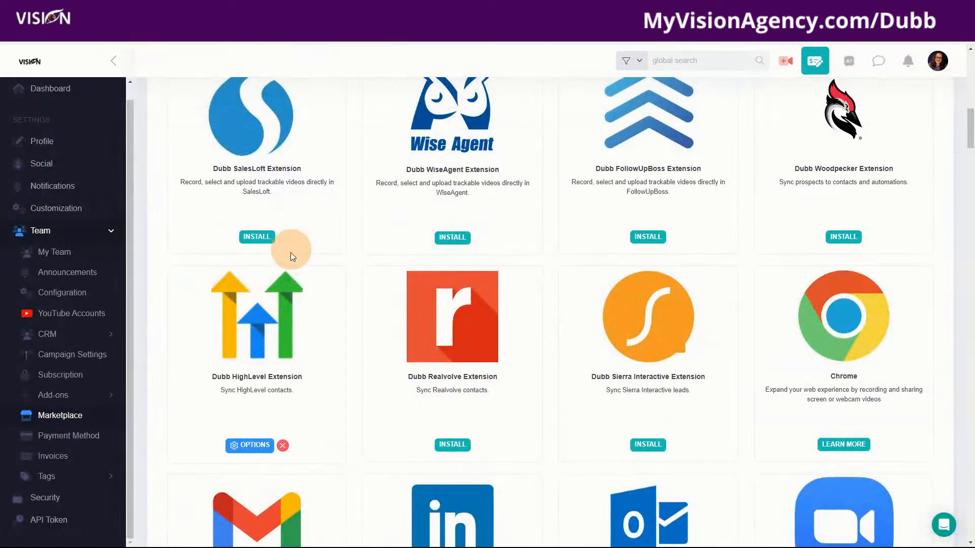
# - Open the options of the Dubb HighLevel Extension in the Marketplace
pyautogui.click(251, 446)
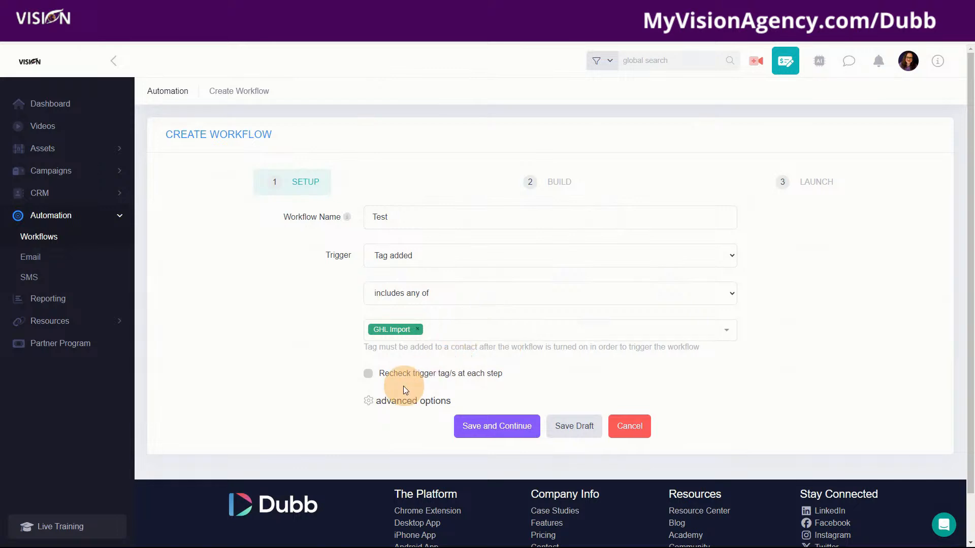
# - Enable rechecking the trigger tags at each step, reveal the advanced timezone option, and save the setup to continue to Build
pyautogui.click(369, 375)
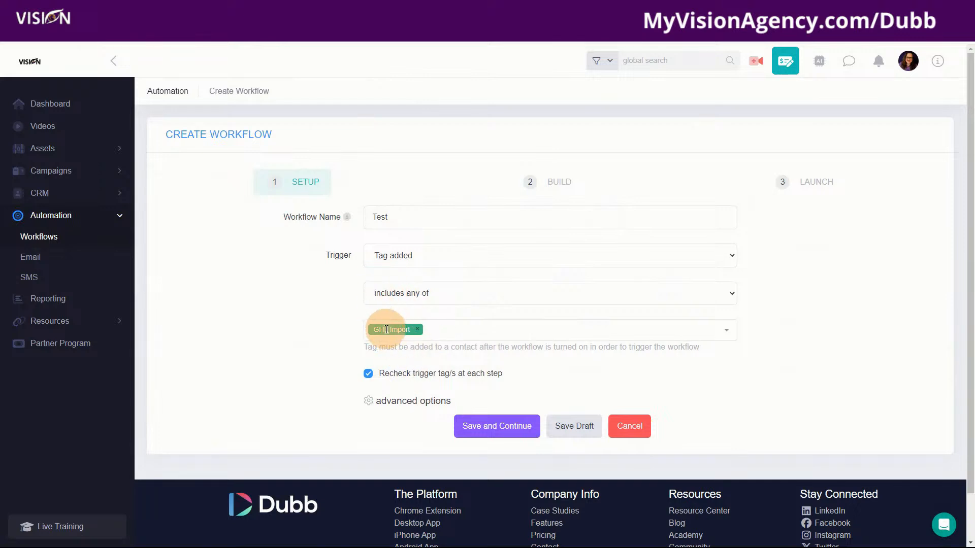
pyautogui.click(418, 401)
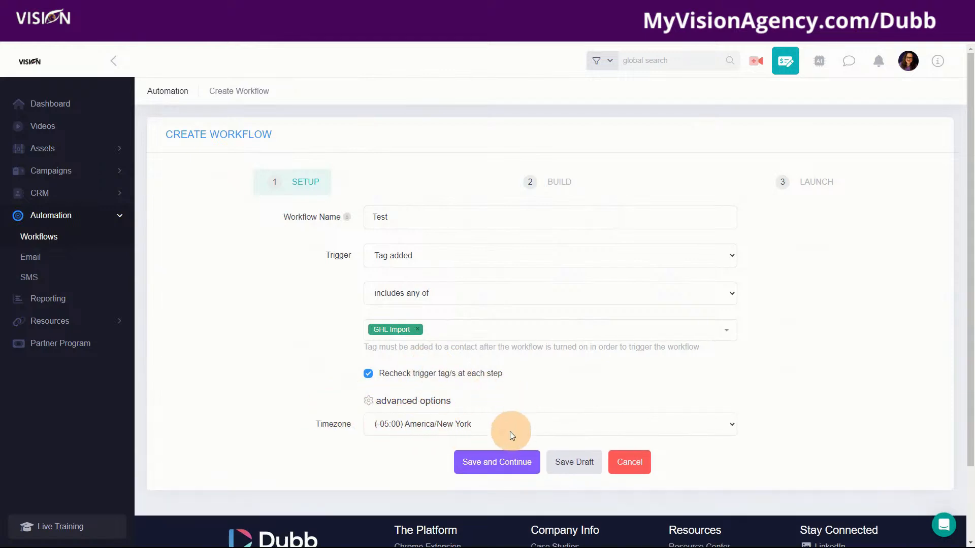
pyautogui.click(495, 463)
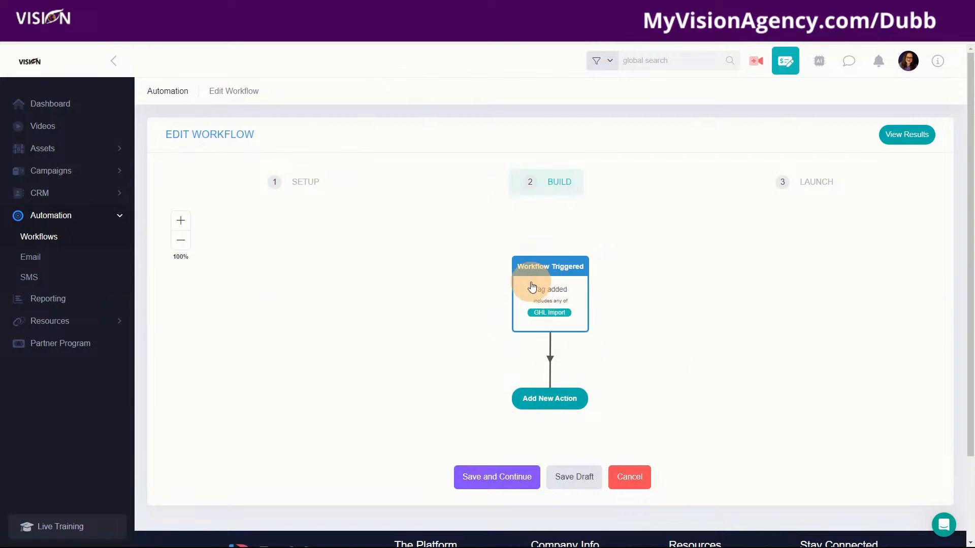
# - Add an If/Then Branch action below the workflow trigger and set its trigger to Video replied
pyautogui.click(560, 400)
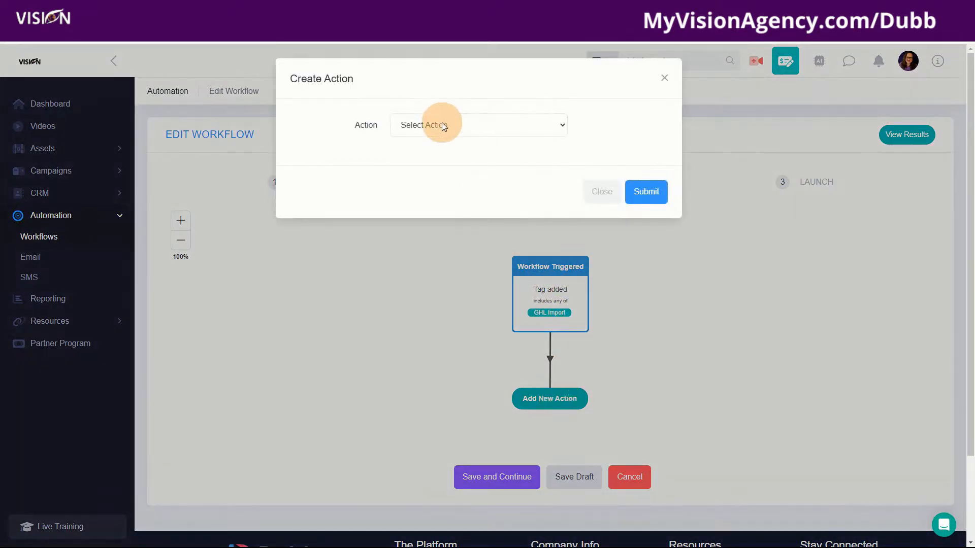
pyautogui.click(428, 126)
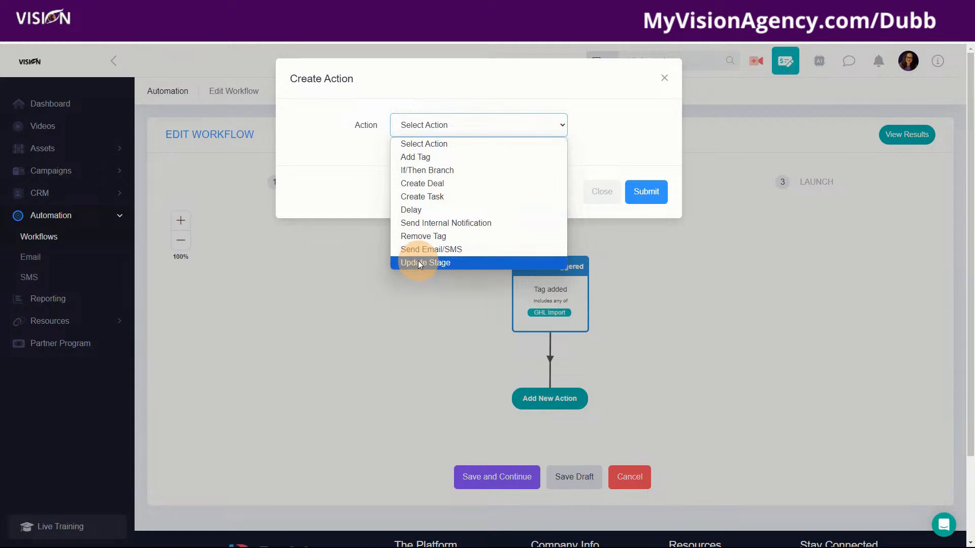
pyautogui.click(425, 172)
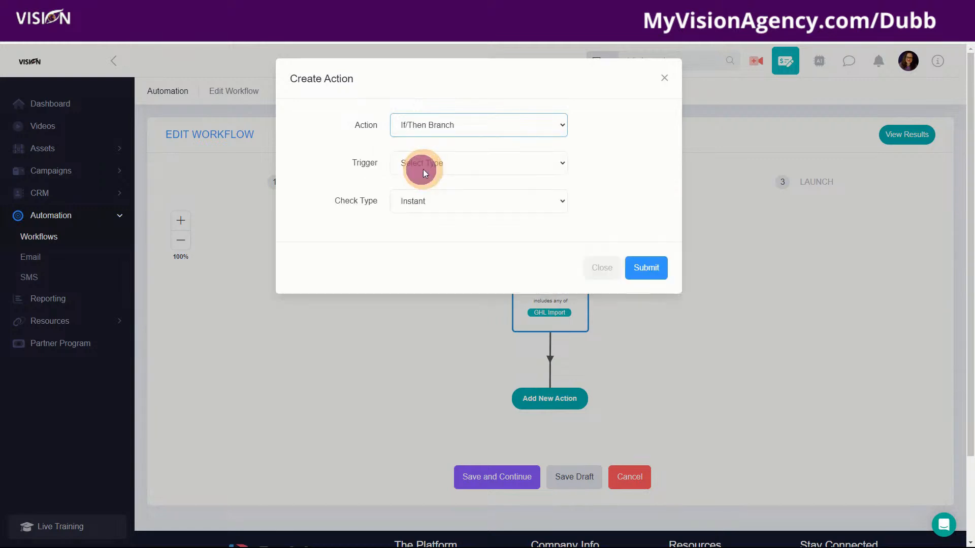
pyautogui.click(427, 164)
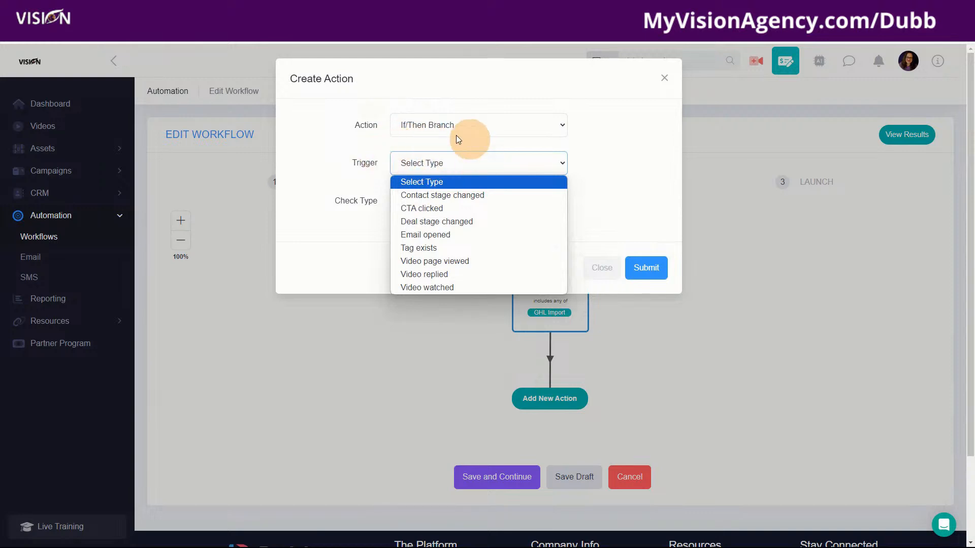
pyautogui.click(420, 274)
# - Set the branch condition to "includes any of" and select the "Welcome to our Visionary Reseller Prog..." video
pyautogui.click(422, 198)
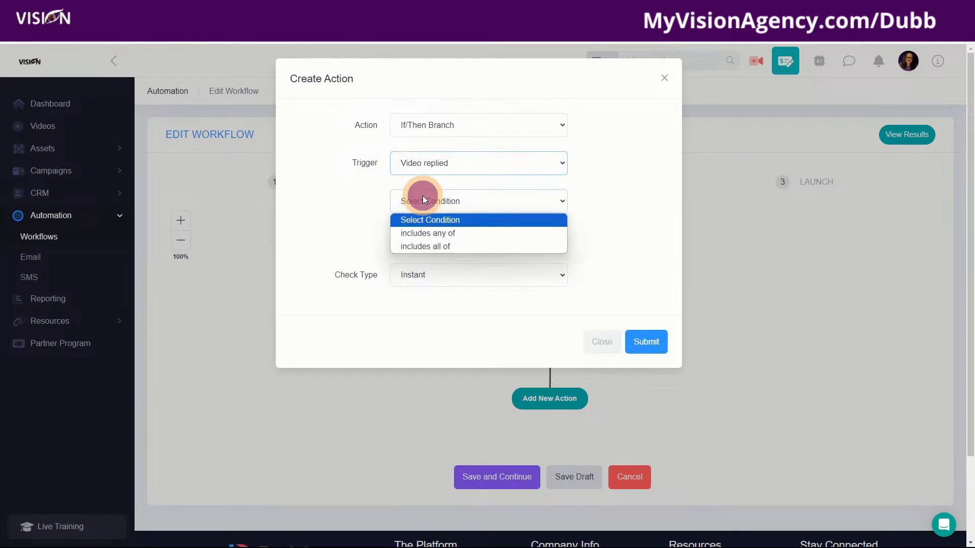
pyautogui.click(445, 233)
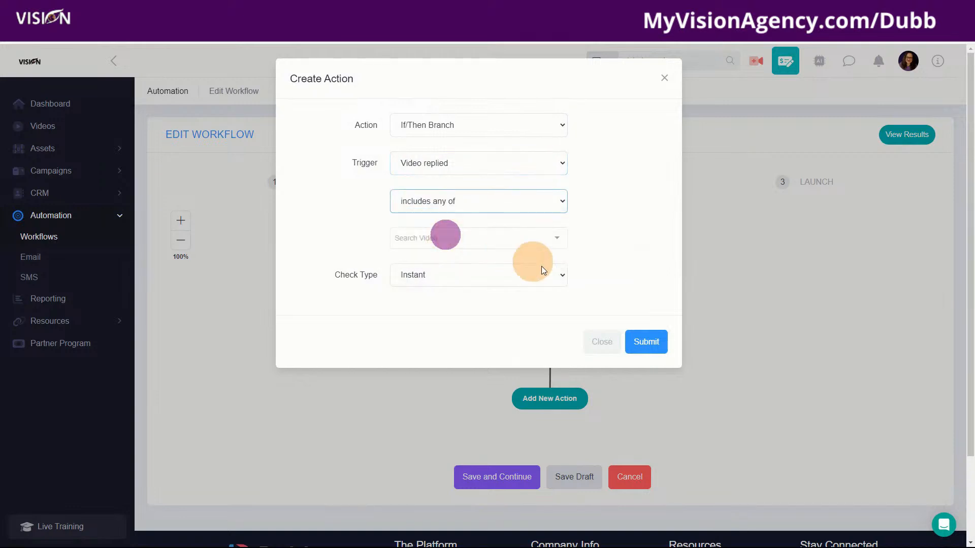
pyautogui.click(422, 236)
pyautogui.write('a')
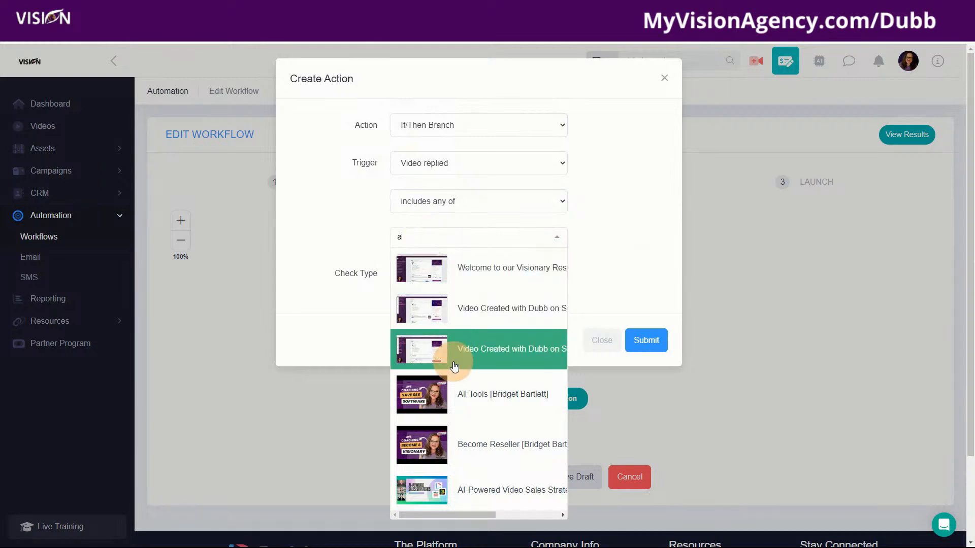
pyautogui.click(467, 280)
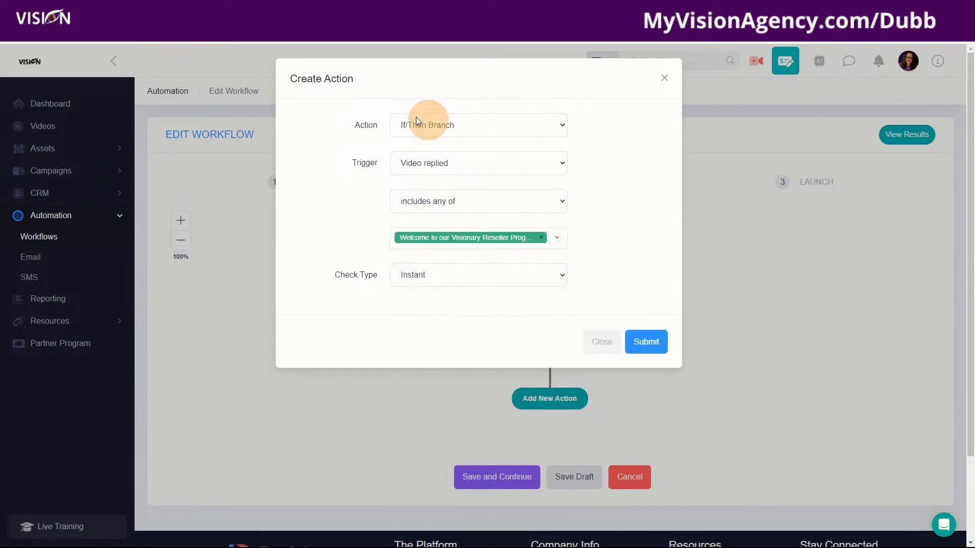
# - Set the If/Then Branch check type to Delayed, failing on timeout after a maximum of 2 days, and submit the action
pyautogui.click(425, 276)
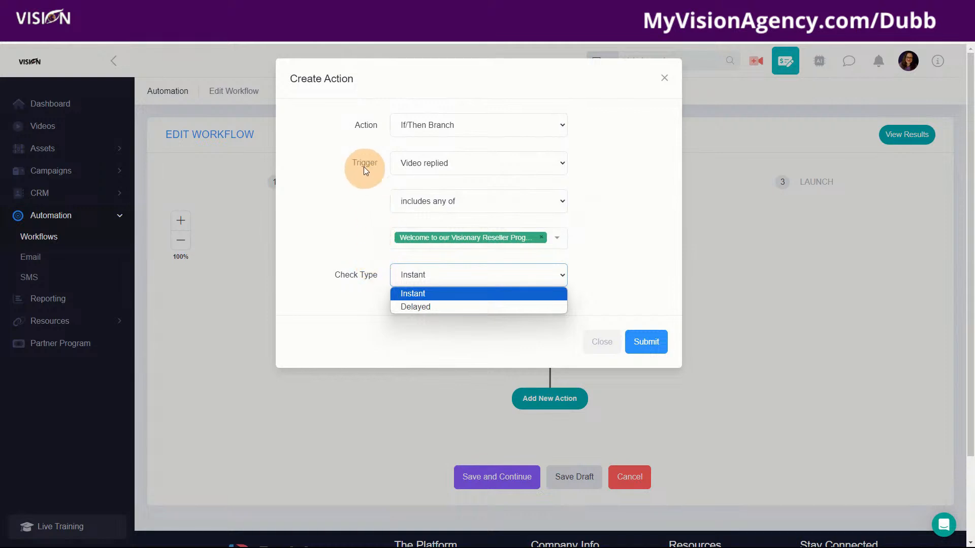
pyautogui.click(407, 307)
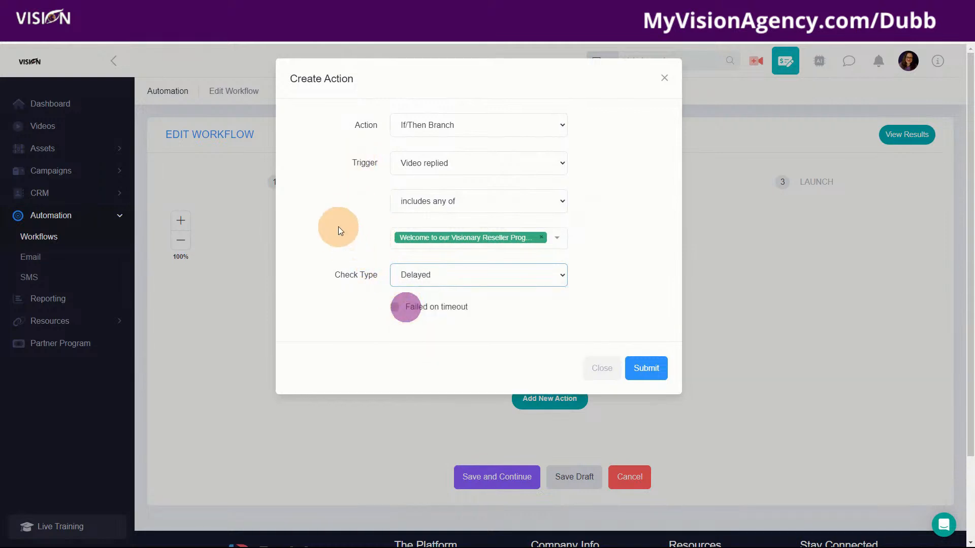
pyautogui.click(394, 307)
pyautogui.click(428, 339)
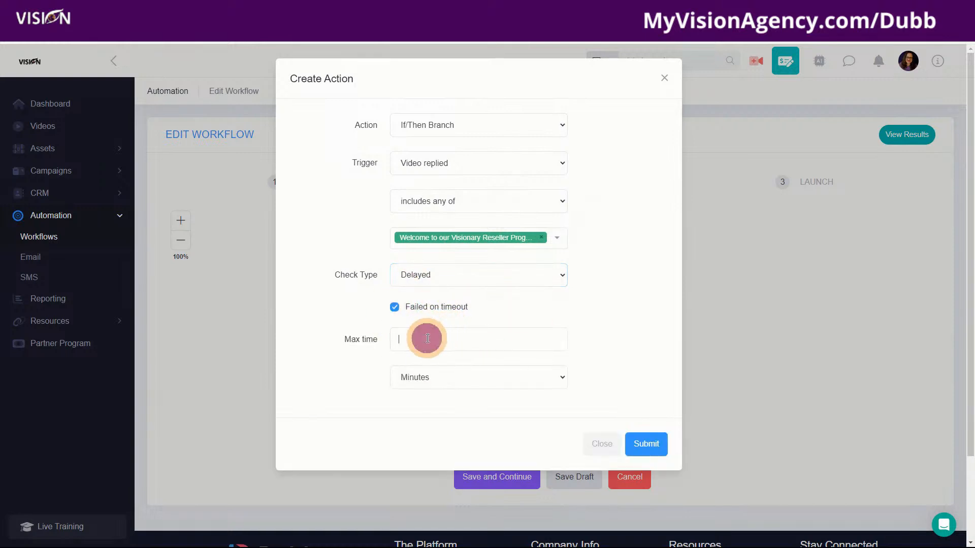
pyautogui.write('2')
pyautogui.click(425, 380)
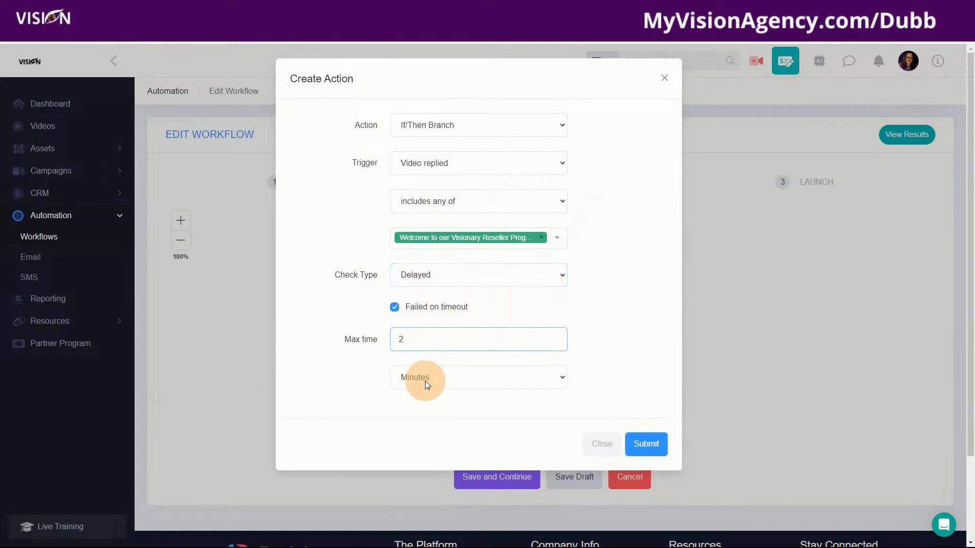
pyautogui.click(426, 436)
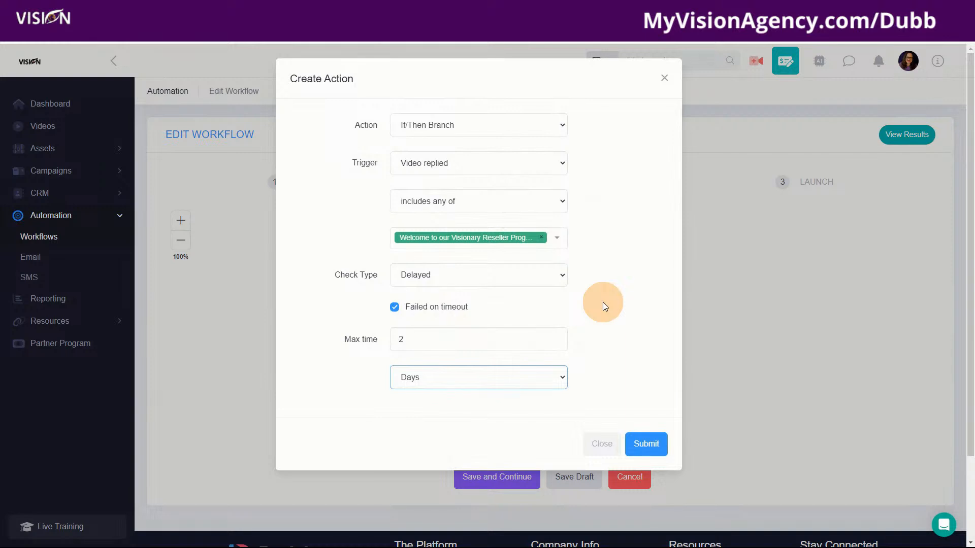
pyautogui.click(645, 445)
# - Add a Send Email/SMS action on the yes branch using the Test [Email] campaign, continuing even if the step fails
pyautogui.scroll(-2, 660, 366)
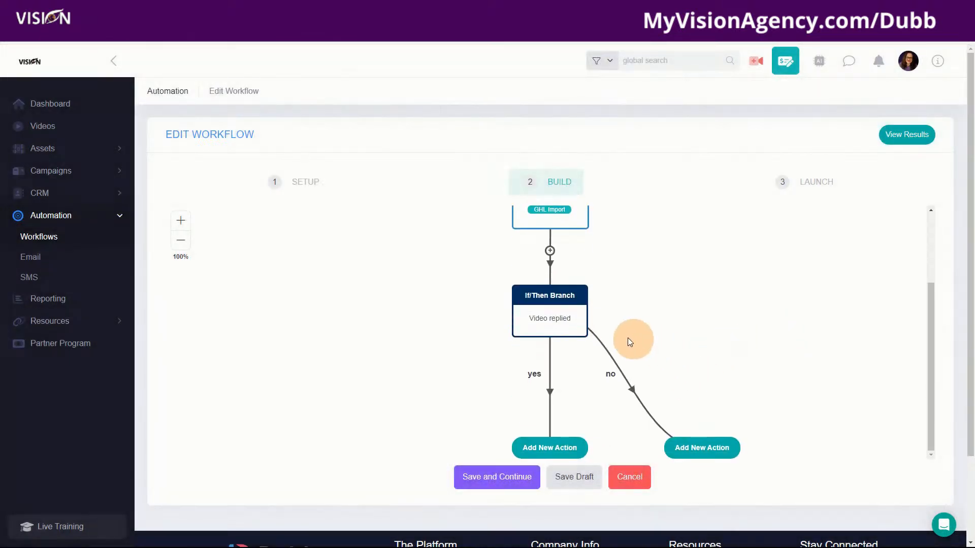
pyautogui.scroll(-2, 537, 316)
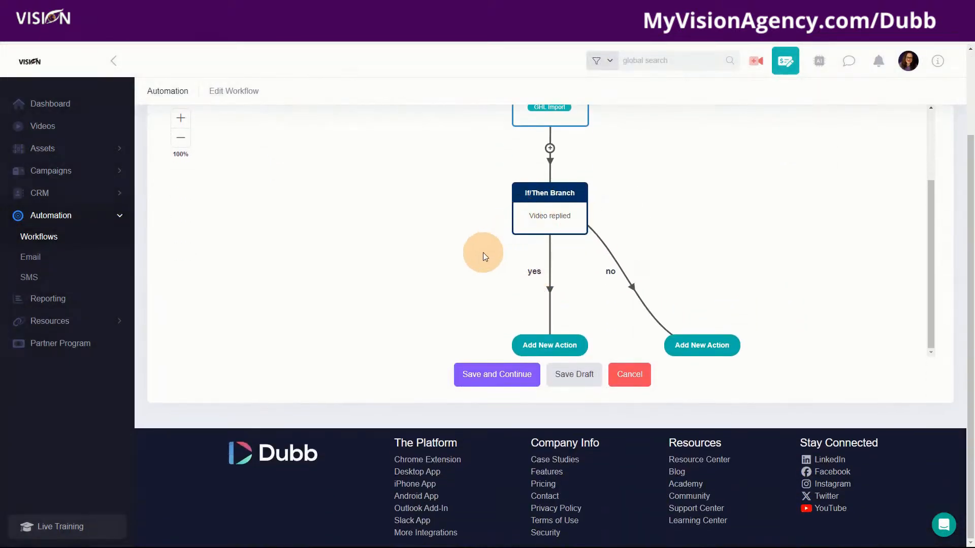
pyautogui.moveTo(481, 251); pyautogui.dragTo(409, 202)
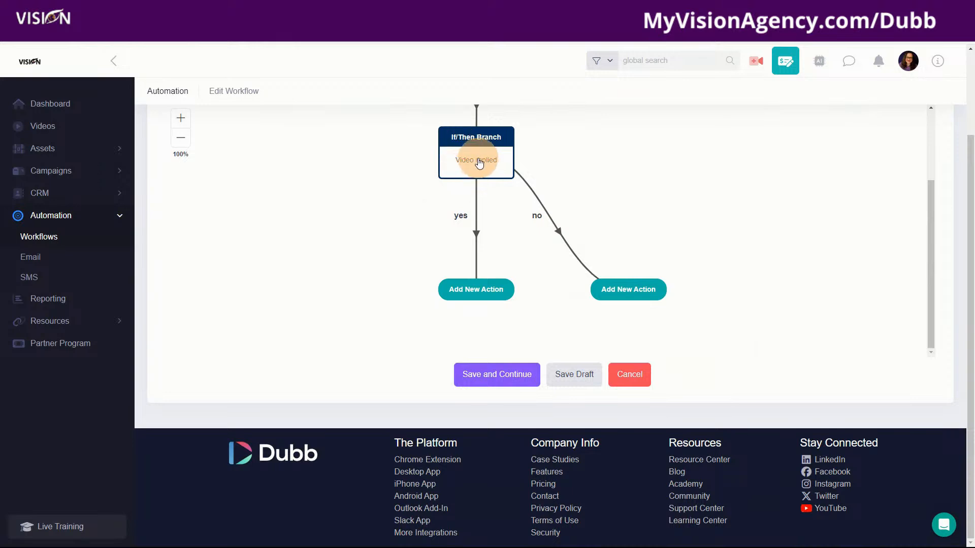
pyautogui.click(470, 292)
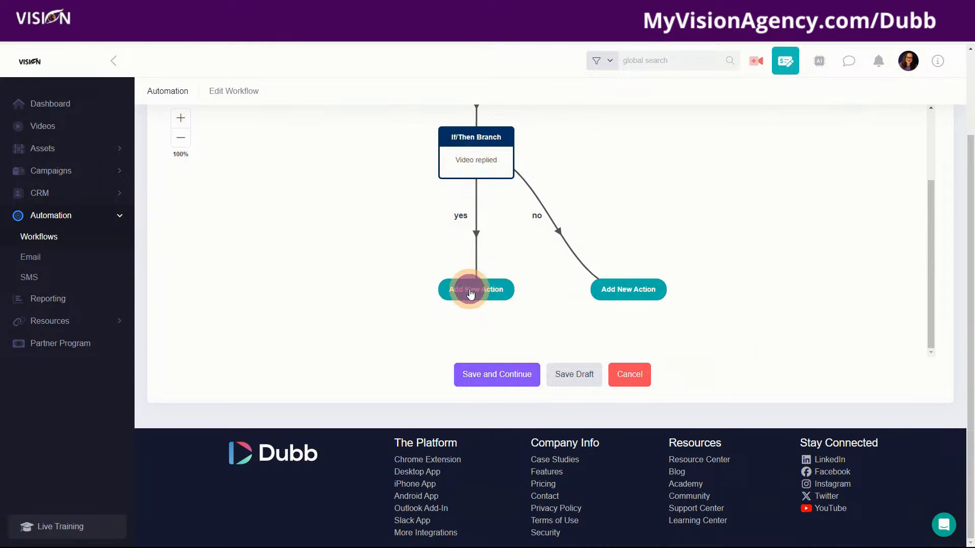
pyautogui.click(420, 126)
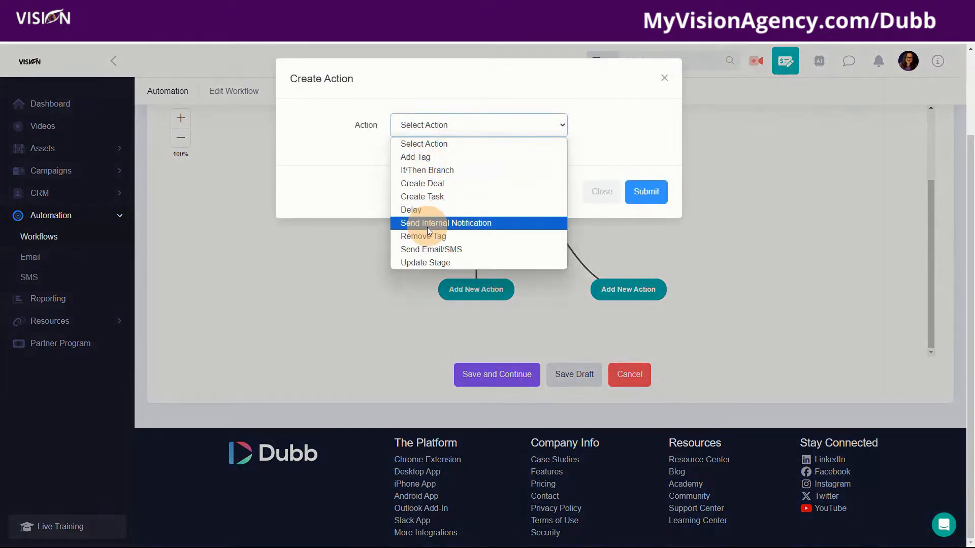
pyautogui.click(426, 249)
pyautogui.click(437, 163)
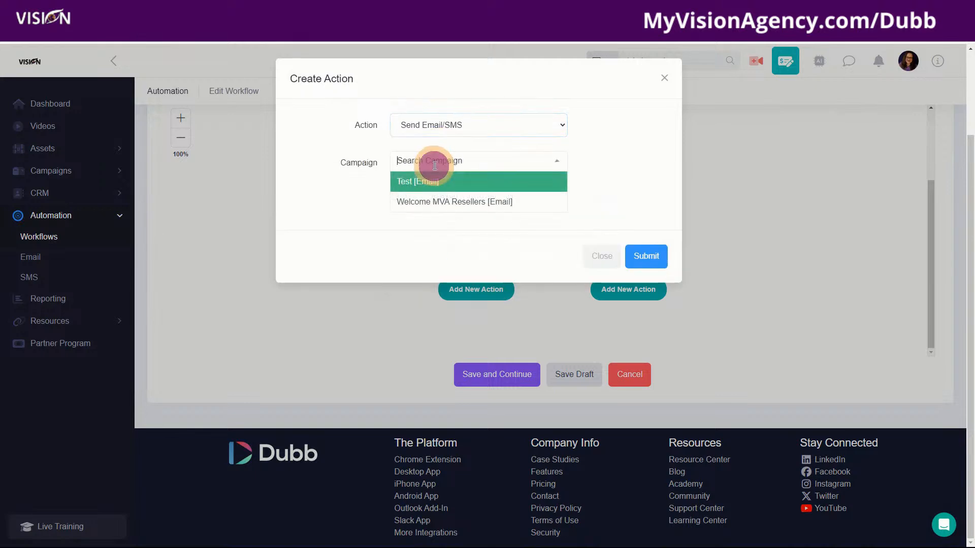
pyautogui.click(422, 181)
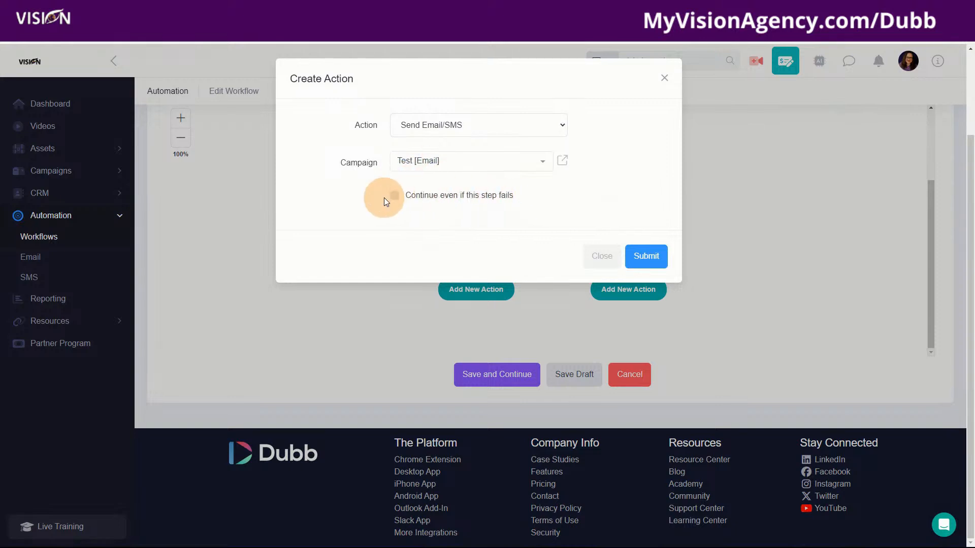
pyautogui.click(396, 199)
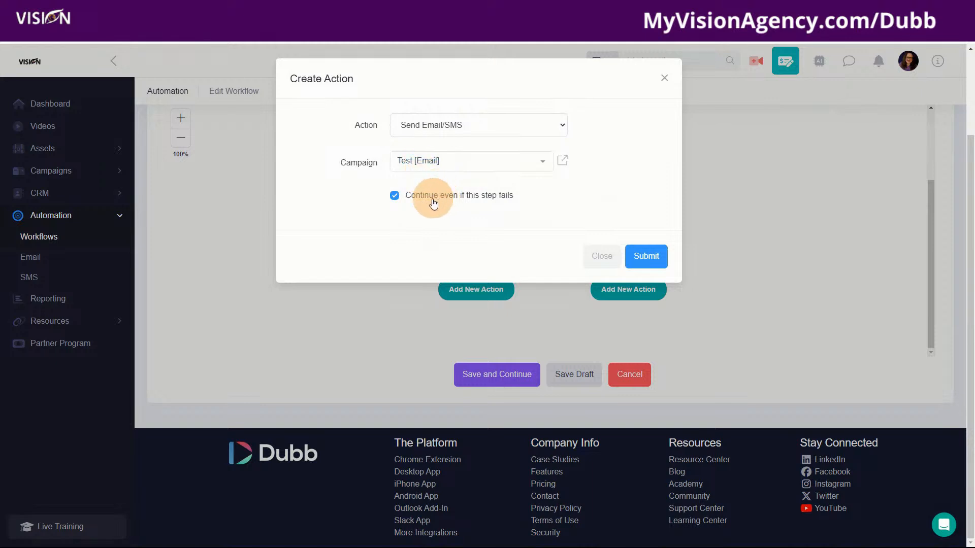
pyautogui.click(395, 197)
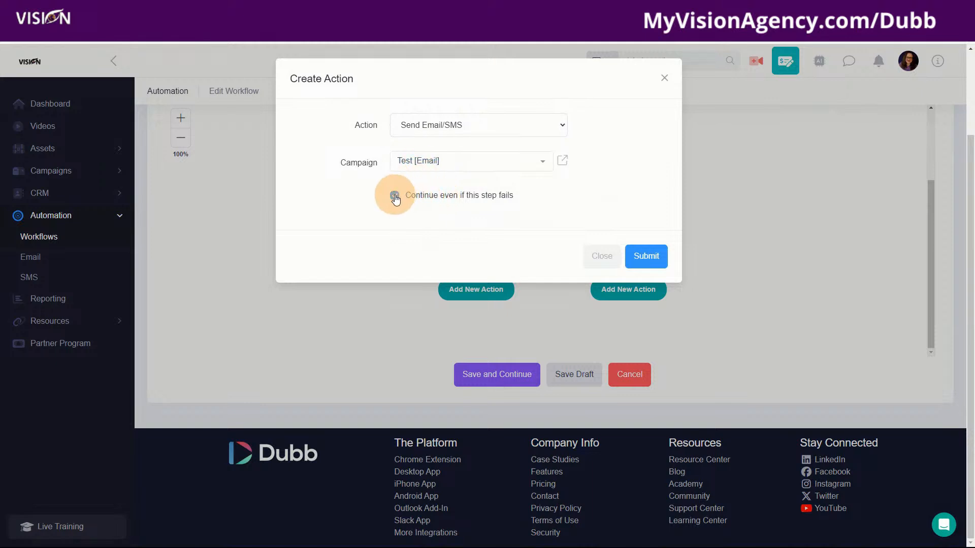
pyautogui.click(395, 198)
pyautogui.click(649, 255)
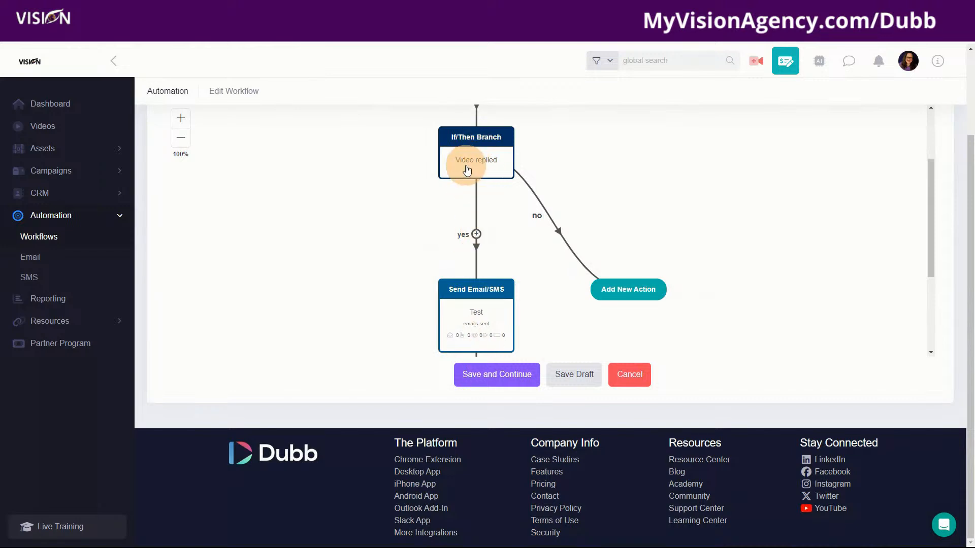
pyautogui.click(624, 290)
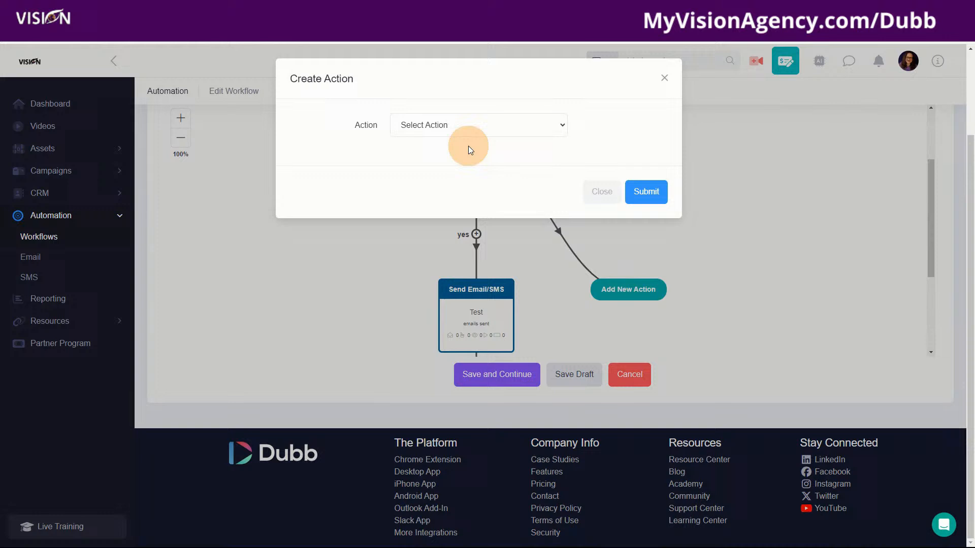
pyautogui.click(434, 125)
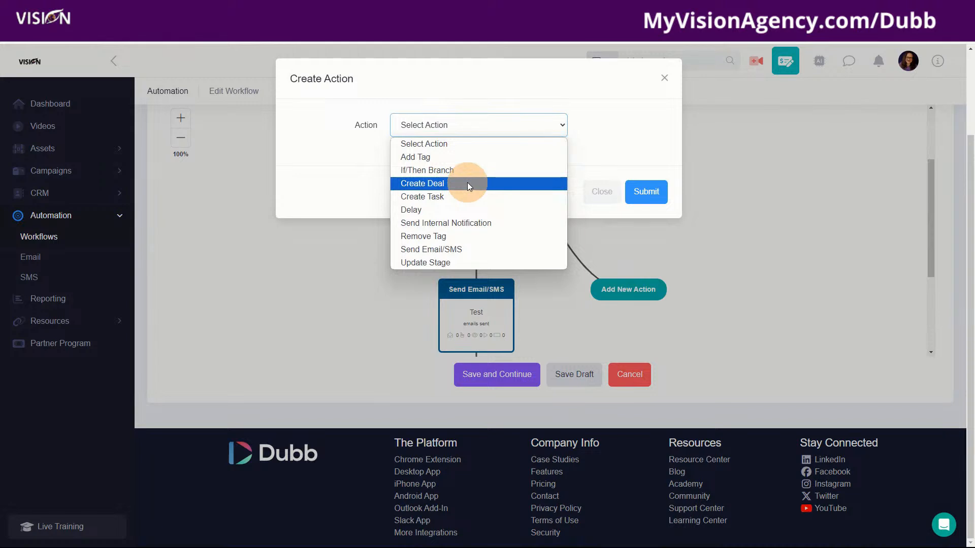
pyautogui.click(455, 224)
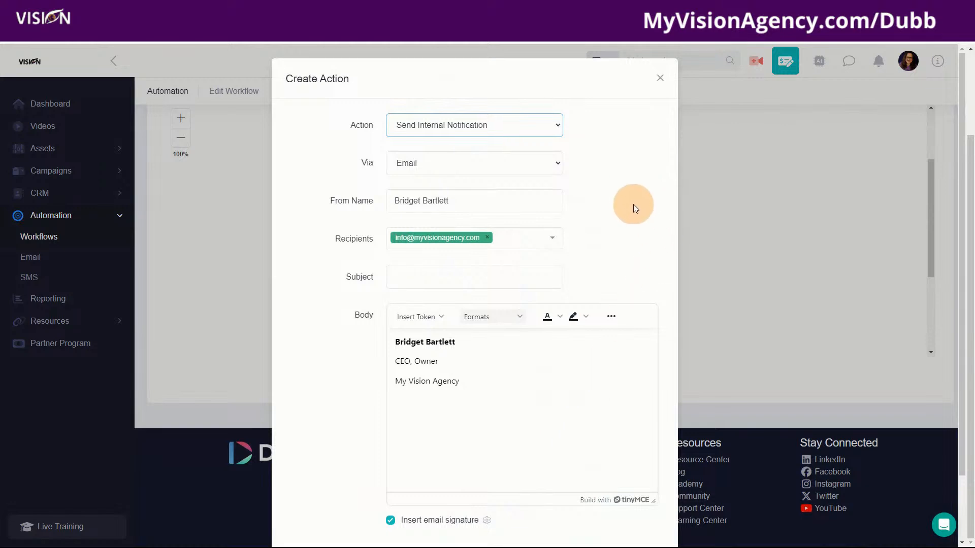
pyautogui.click(655, 83)
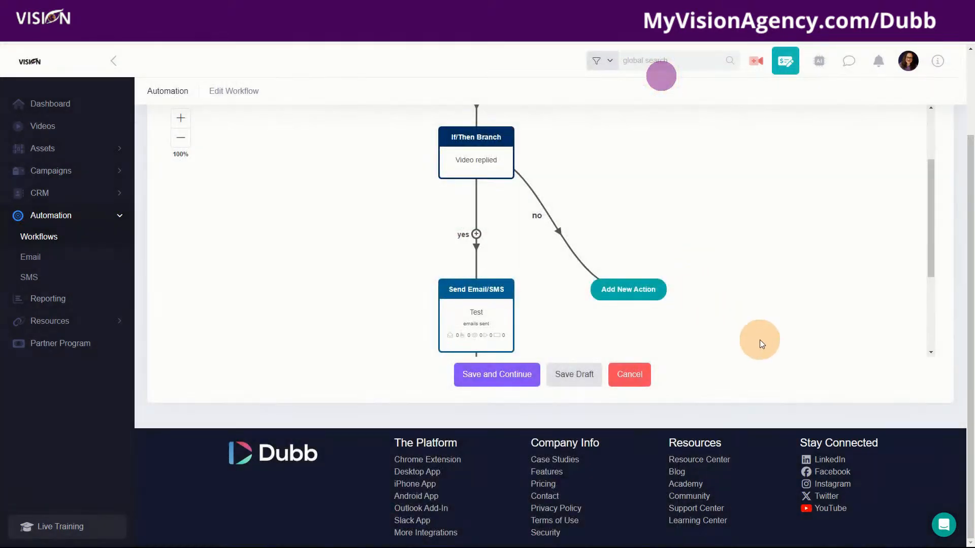
# - Continue to Launch, agree to the NO SPAM policy, and save the workflow with it turned off
pyautogui.click(489, 380)
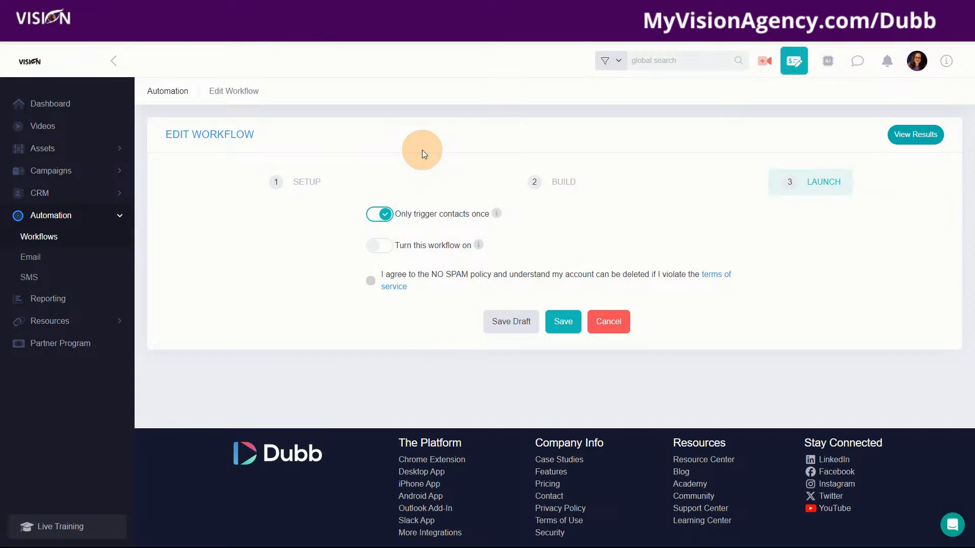
pyautogui.click(382, 249)
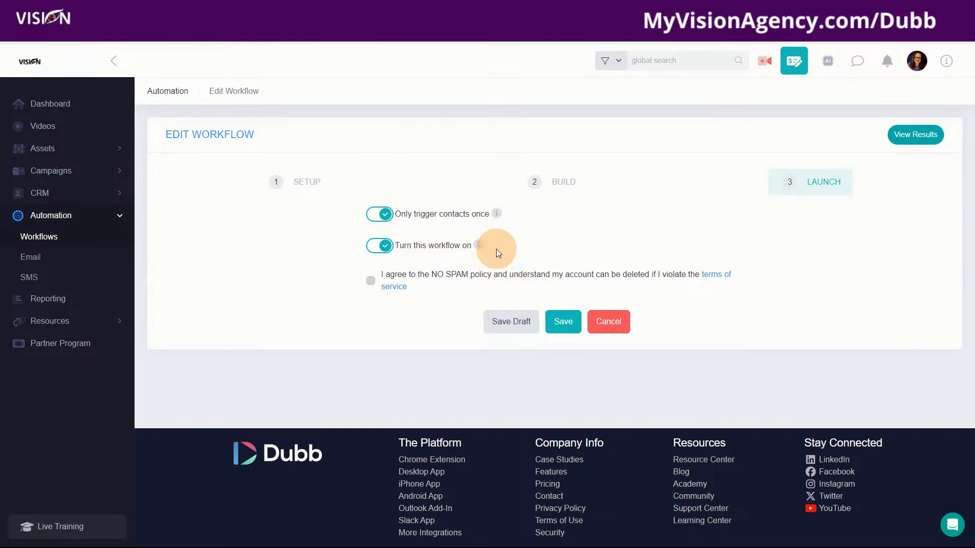
pyautogui.click(372, 283)
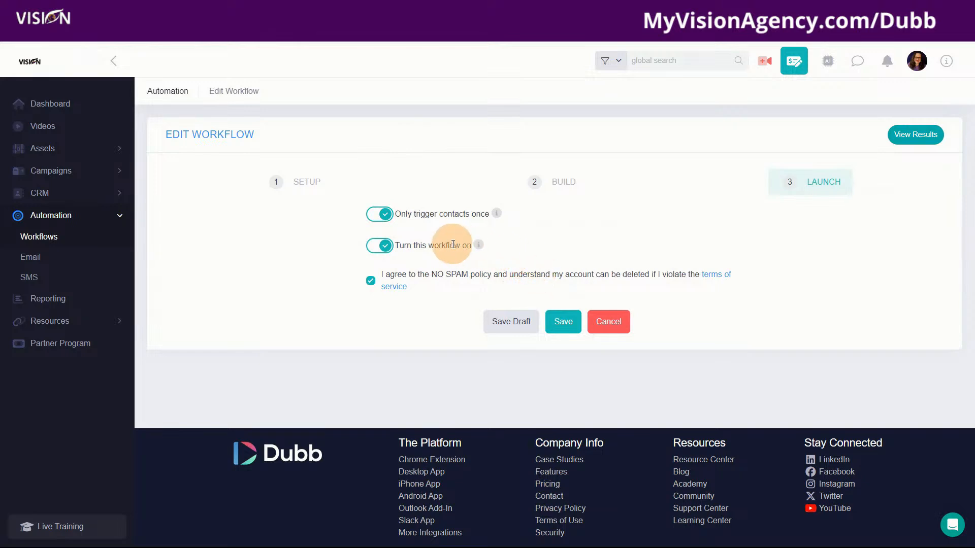
pyautogui.moveTo(476, 247)
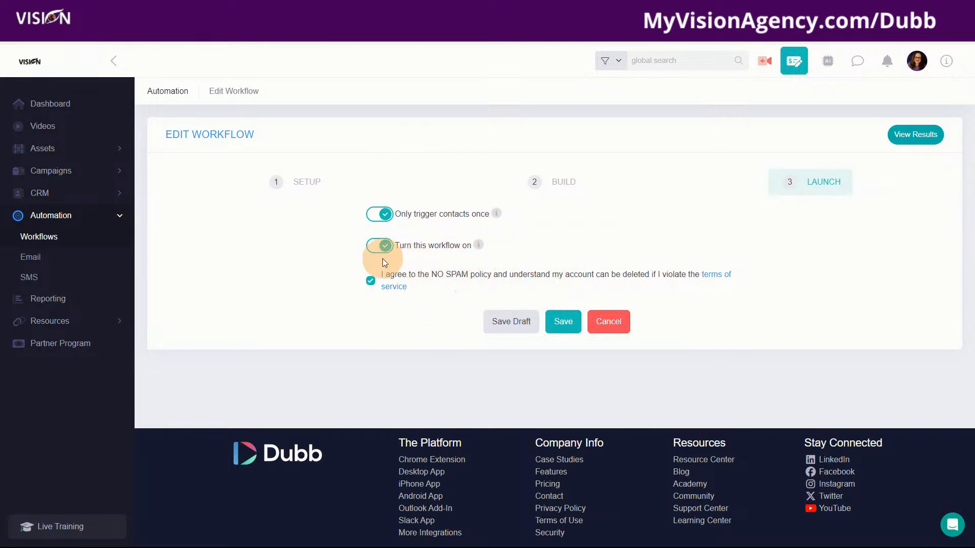
pyautogui.click(373, 249)
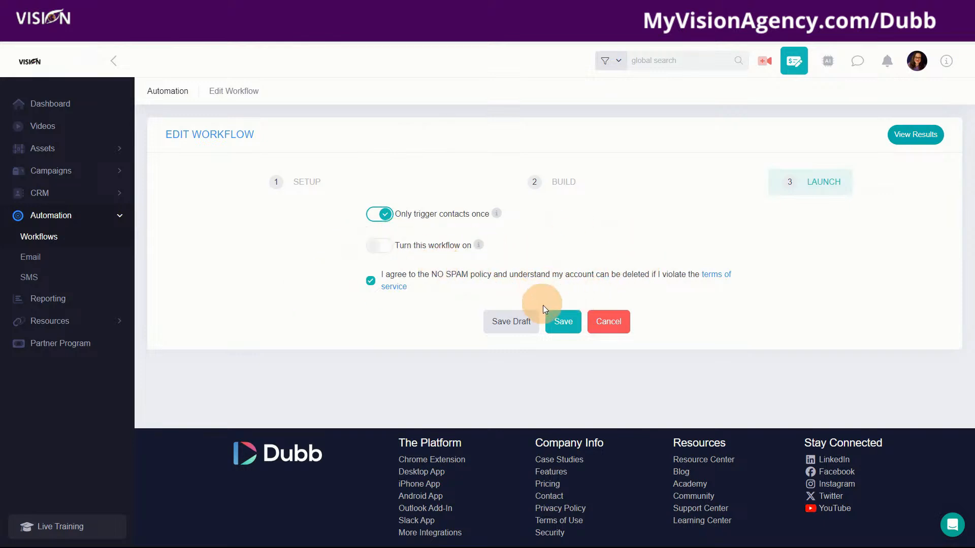
pyautogui.click(561, 321)
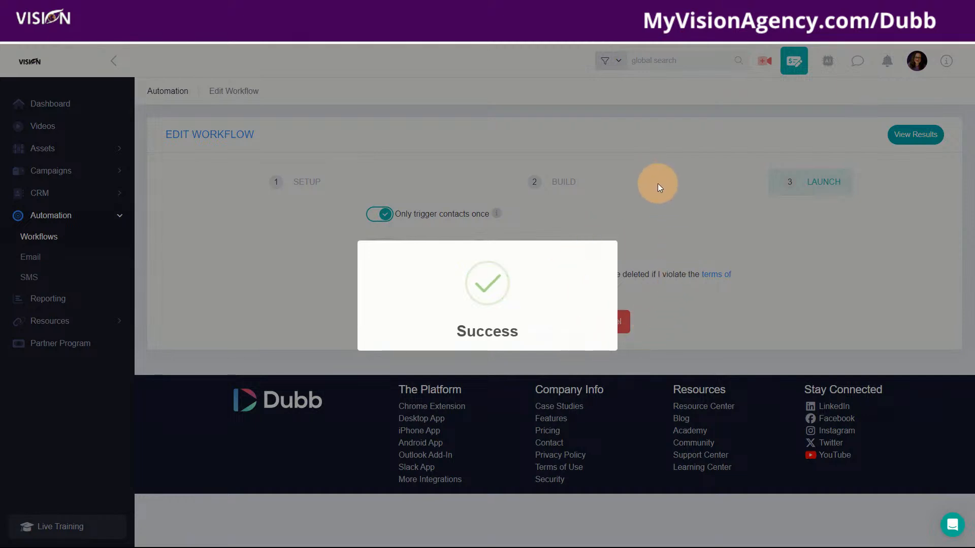
# - Switch to HighLevel to close the Export Contacts dialog, and return to Dubb to open the workflow's results
pyautogui.click(486, 124)
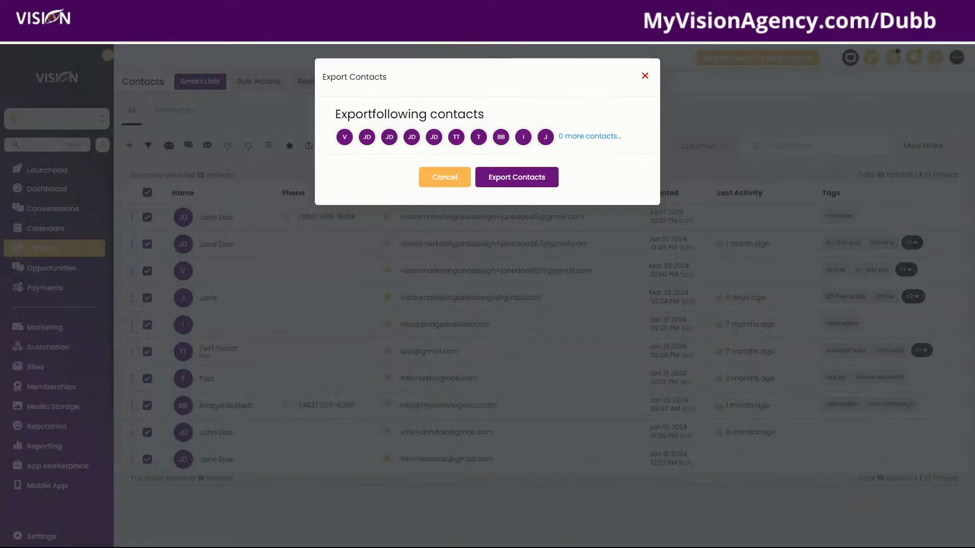
pyautogui.click(645, 74)
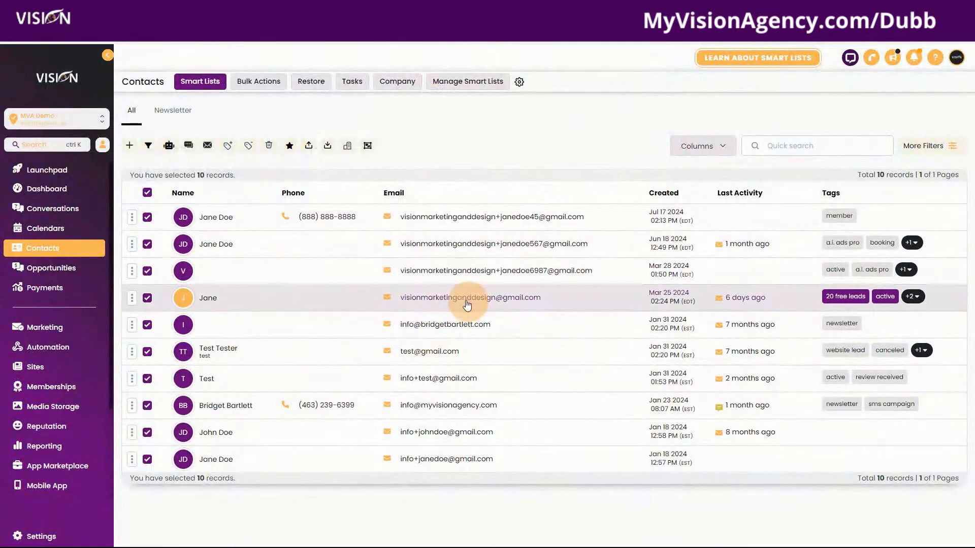
pyautogui.click(572, 156)
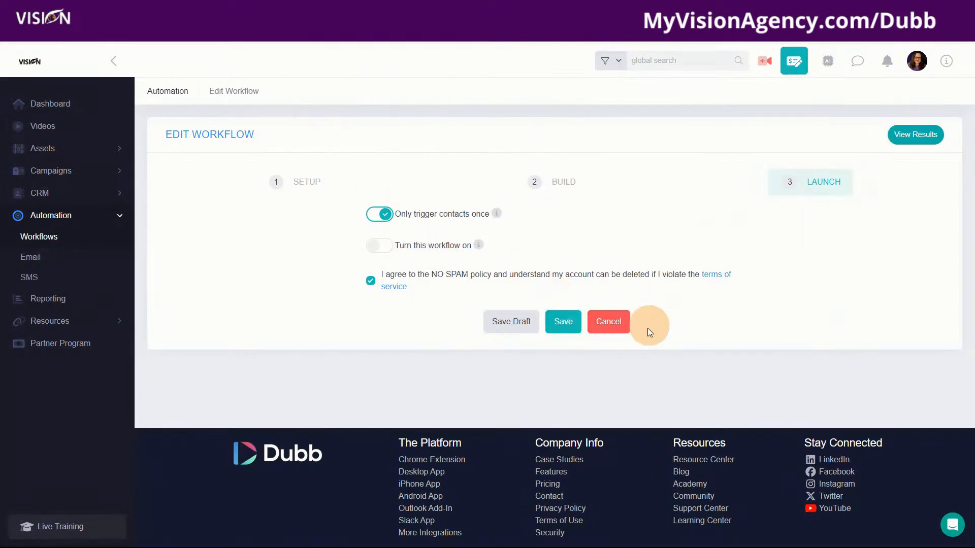
pyautogui.click(909, 135)
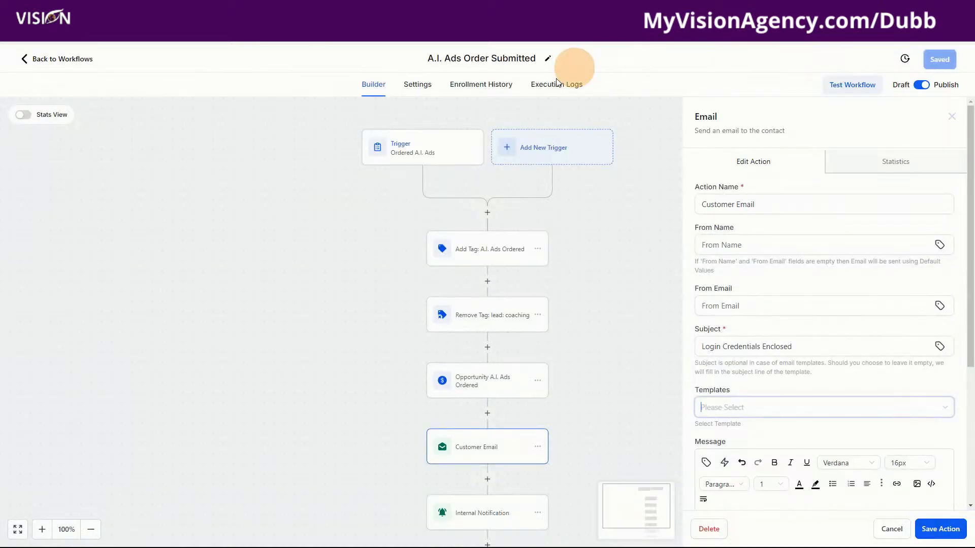
pyautogui.scroll(-5, 827, 373)
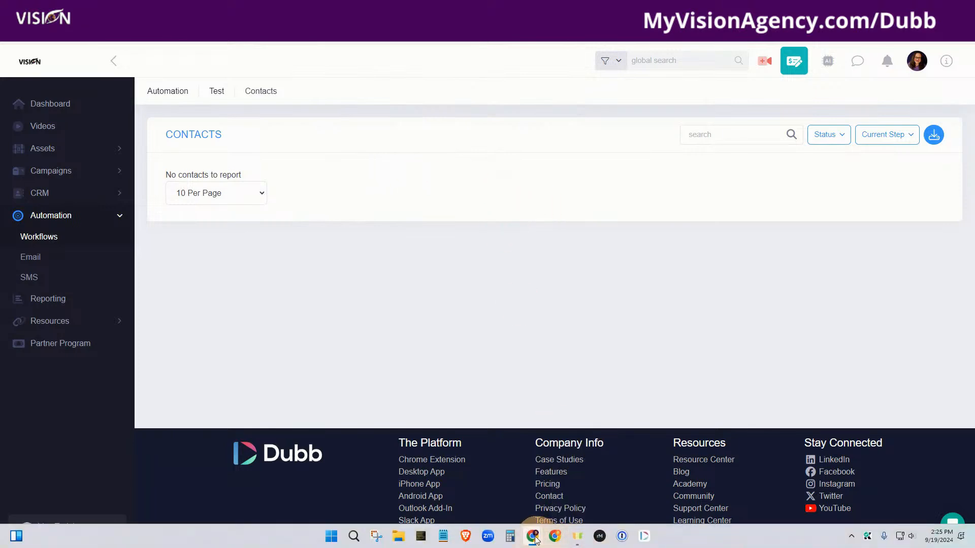
pyautogui.moveTo(538, 532)
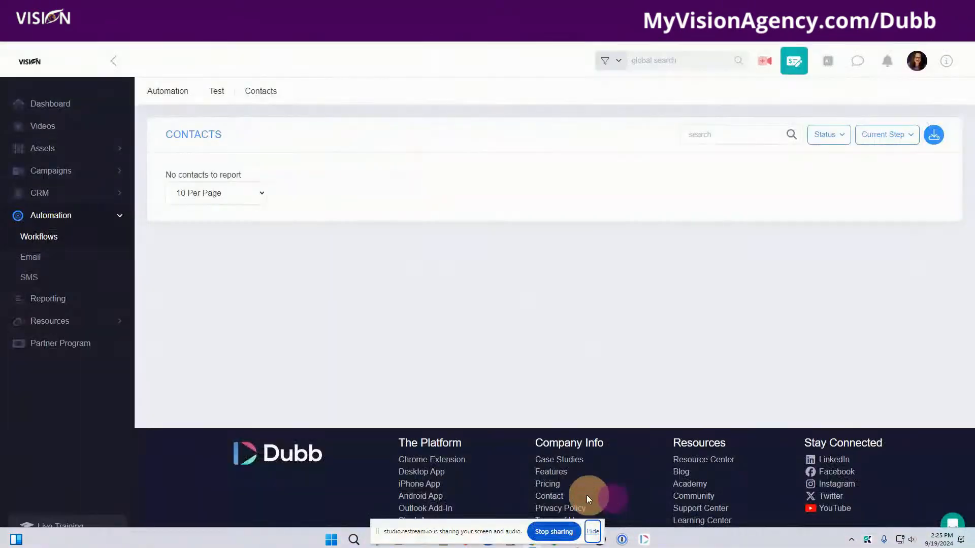
pyautogui.click(592, 531)
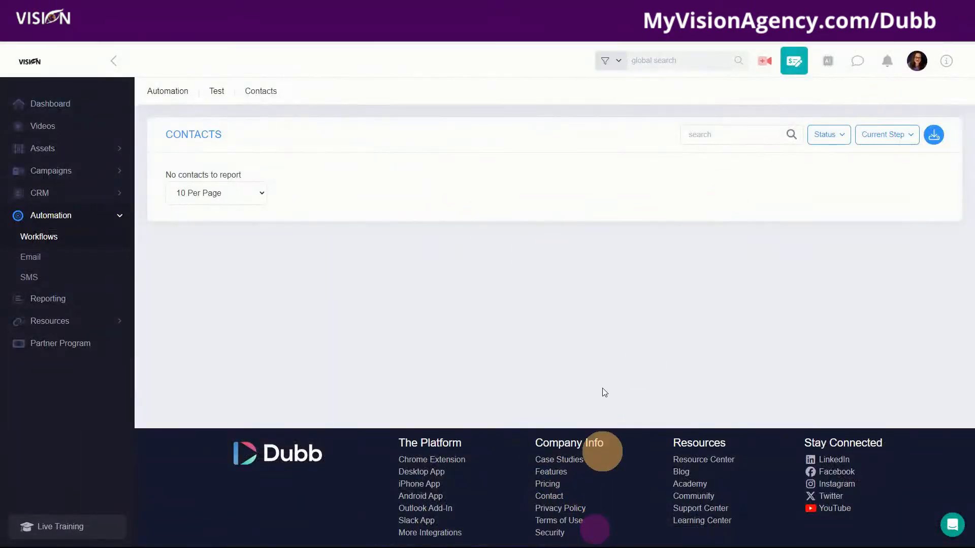